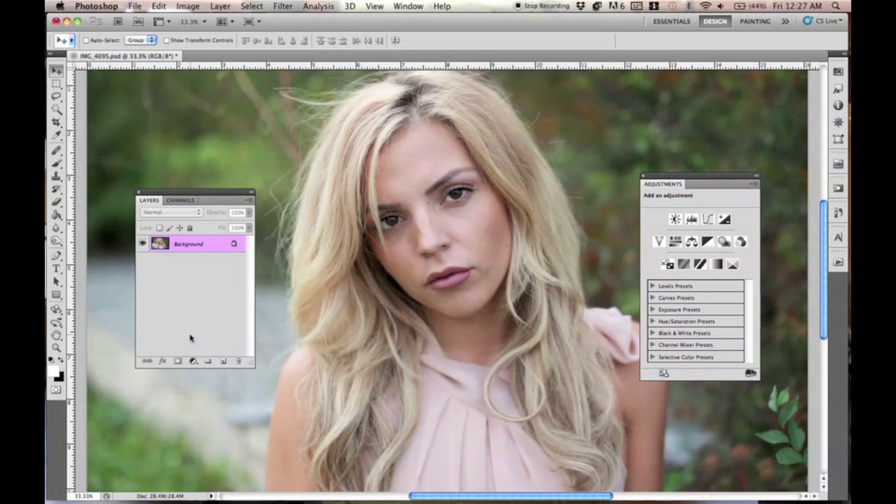
Duplicate the Background layer twice and put both copies into a group.
drag(227, 204, 260, 206)
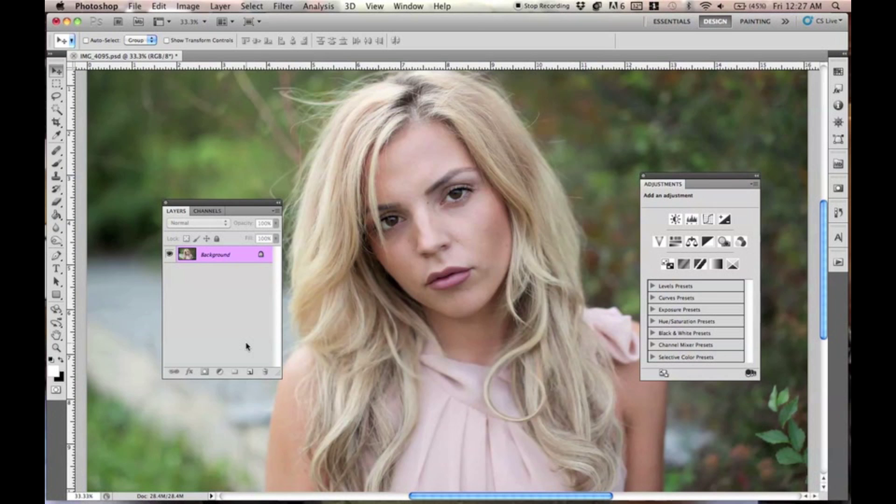
key(ctrl+j)
key(ctrl+j)
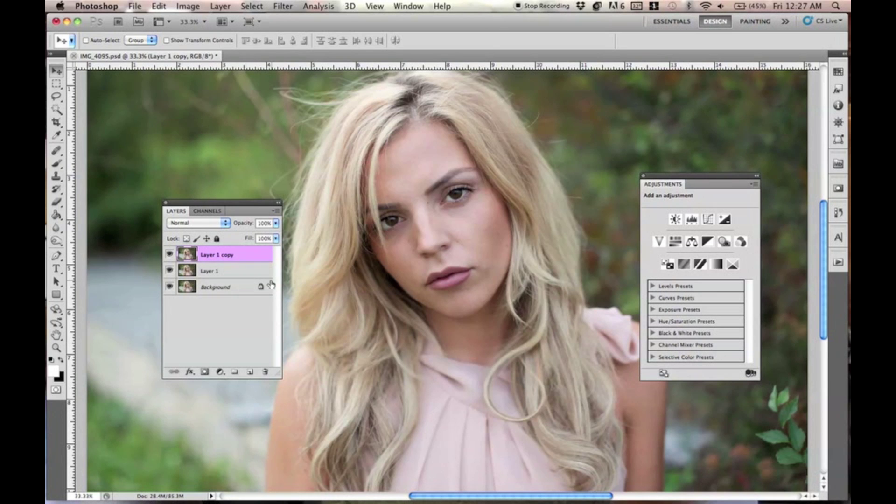
shift+click(240, 270)
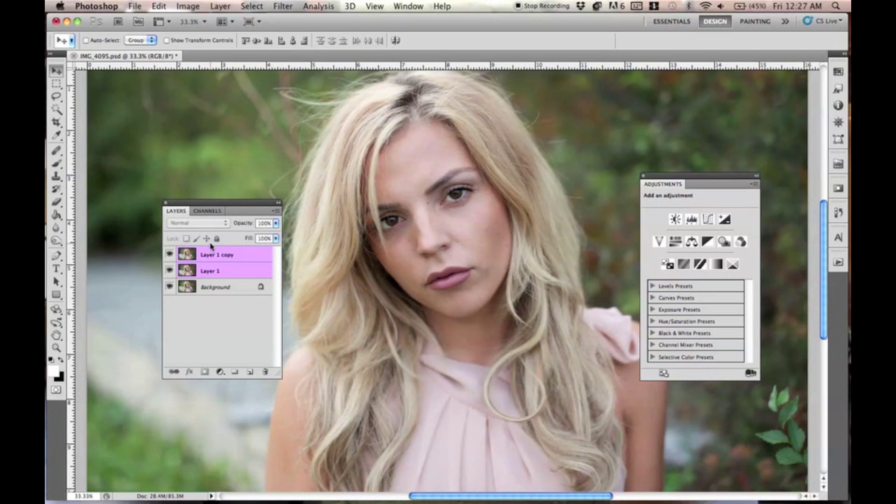
key(super+g)
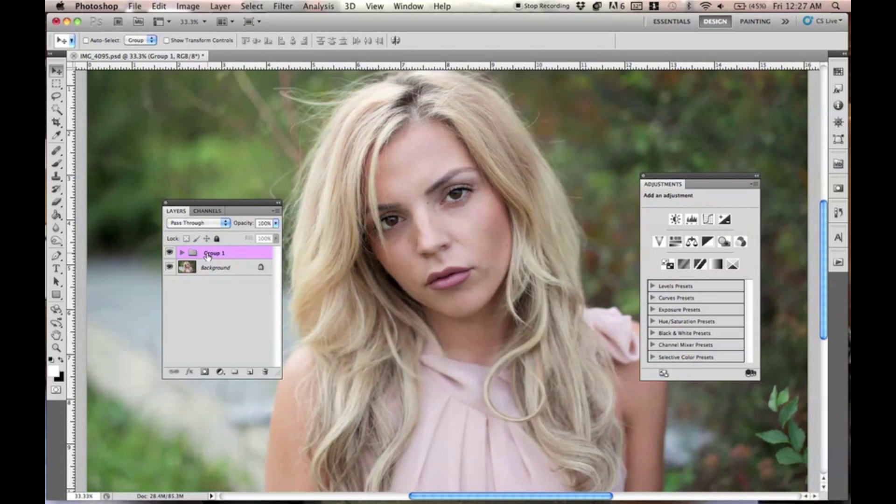
Expand the group and rename its lower layer Skin and its upper layer Texture.
click(182, 253)
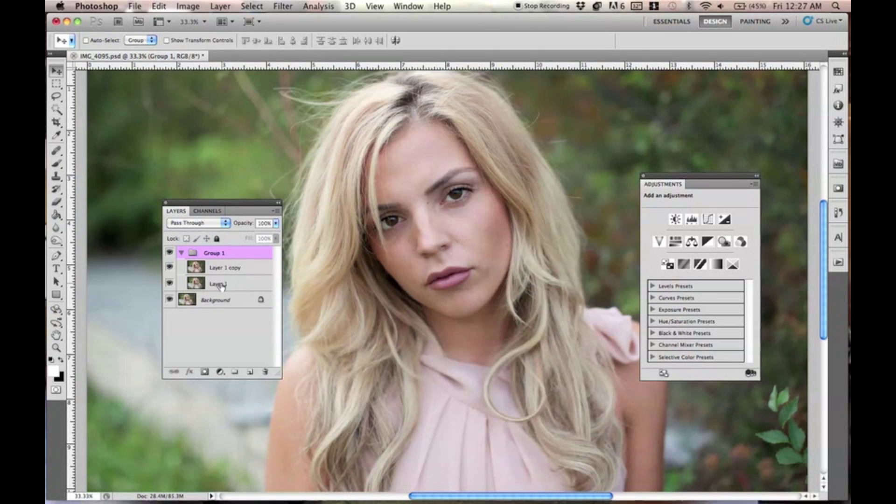
click(222, 288)
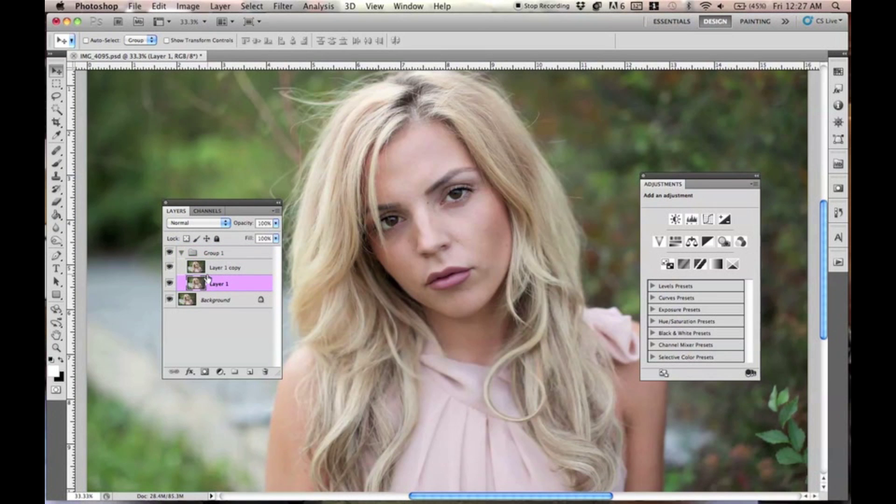
double_click(221, 285)
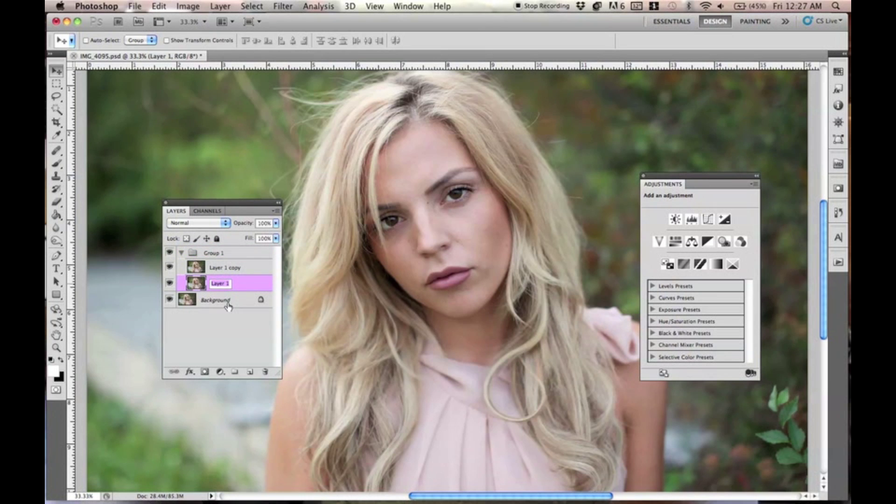
text(Skin)
key(Return)
double_click(220, 269)
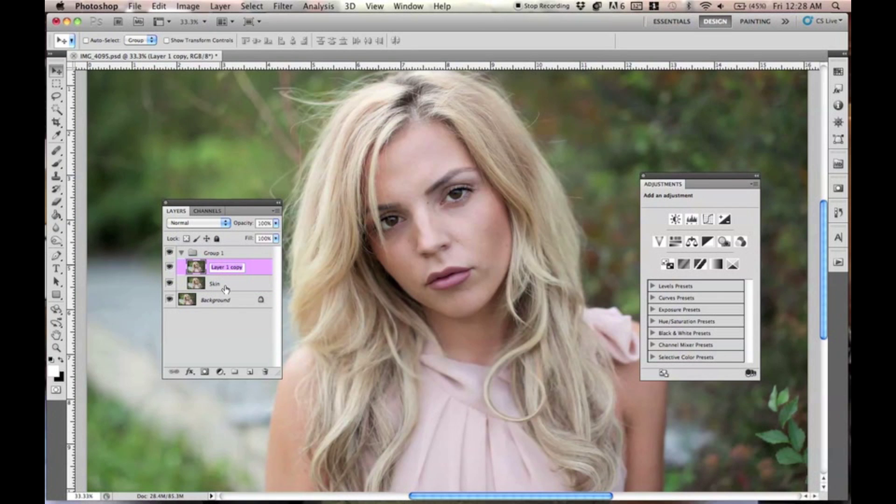
text(Texture)
key(Return)
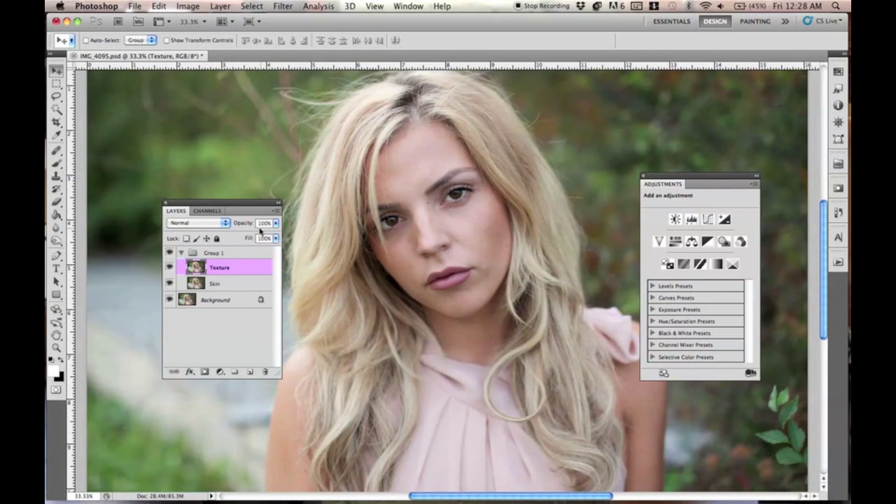
Hide the Texture layer and apply a Gaussian Blur to the Skin layer.
click(169, 267)
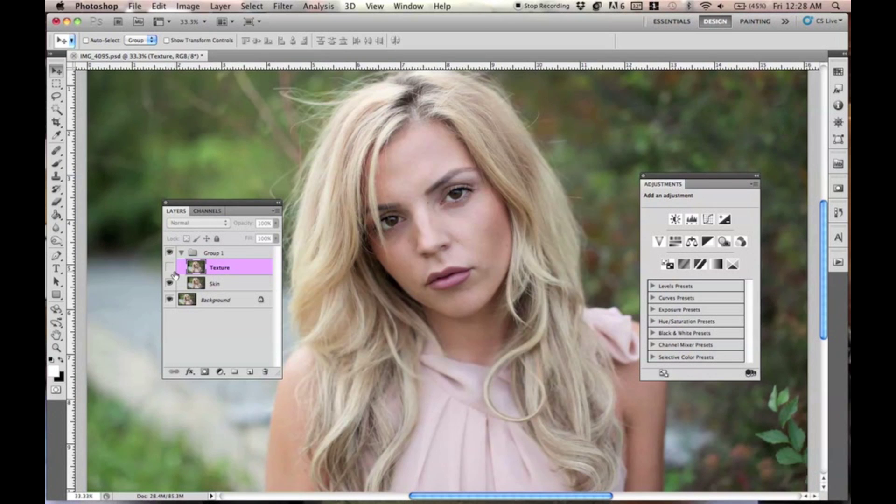
click(225, 284)
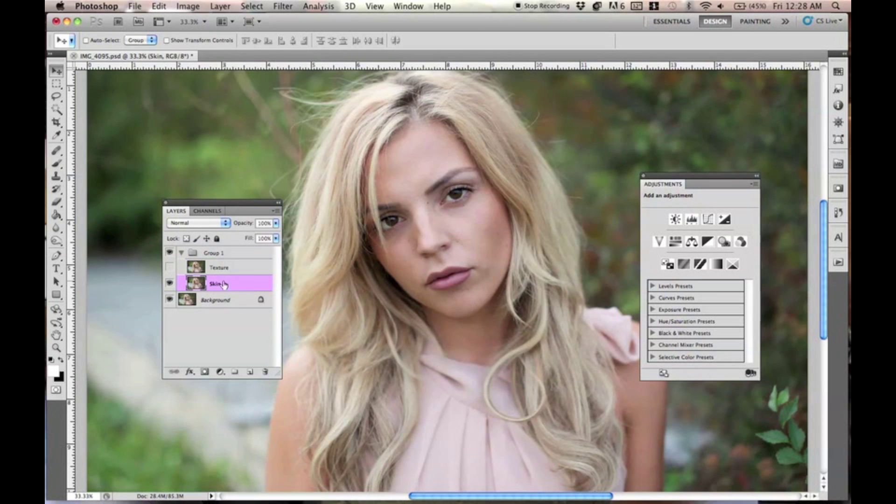
click(286, 7)
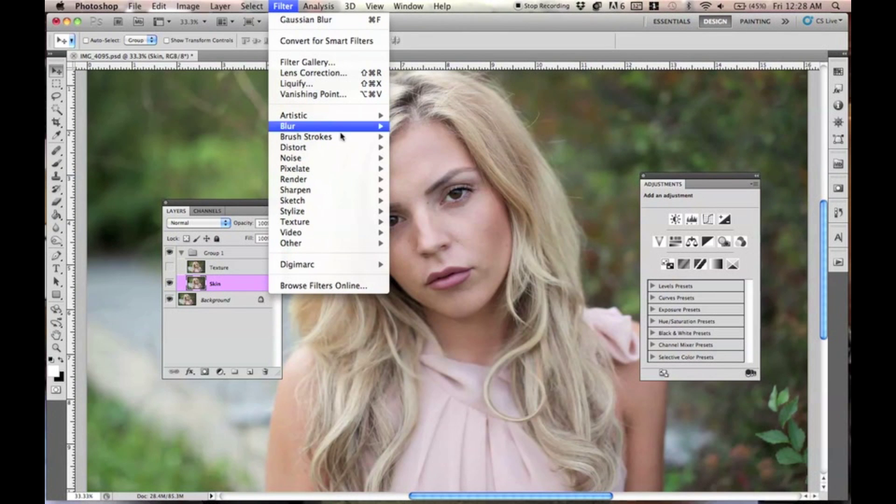
mouse_move(344, 127)
click(422, 179)
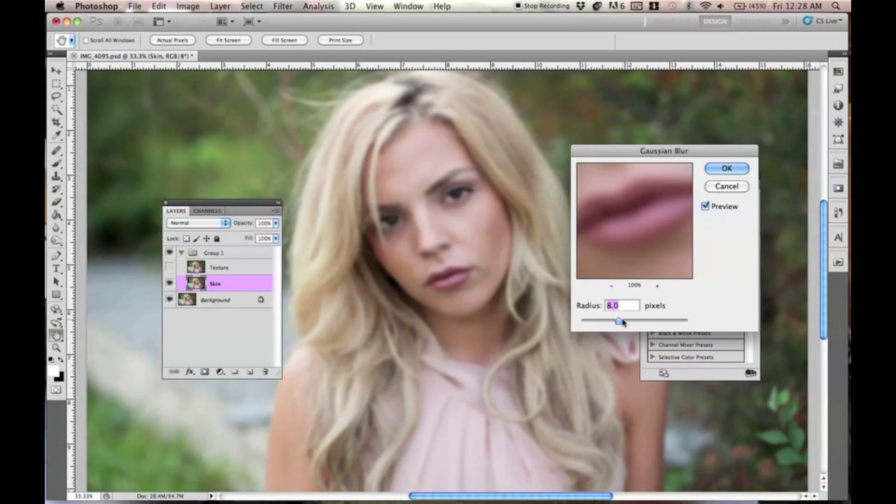
drag(619, 322, 621, 322)
mouse_move(621, 322)
mouse_down()
mouse_move(660, 322)
mouse_move(622, 323)
mouse_up()
click(727, 170)
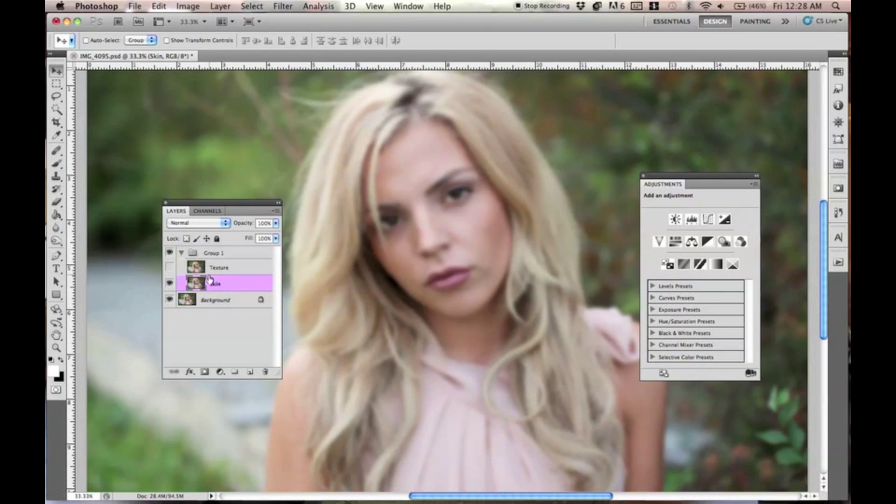
Show the Texture layer and start Apply Image on it with the Skin layer as source.
click(235, 270)
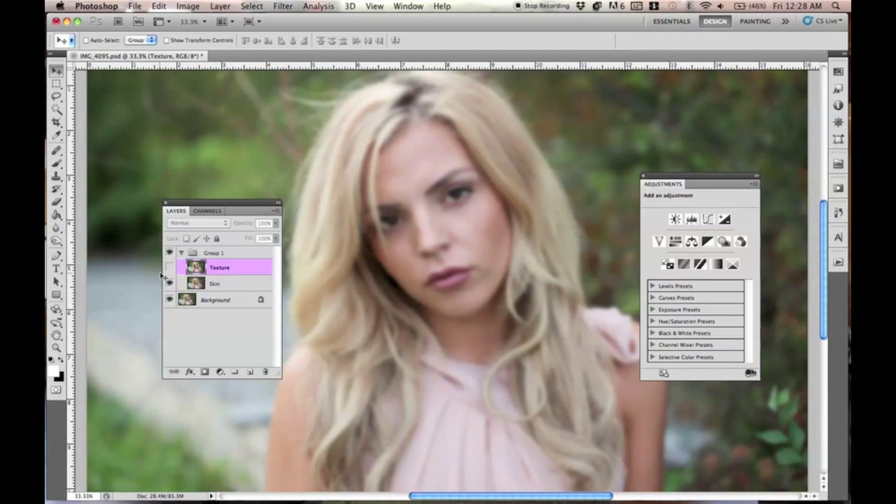
click(170, 268)
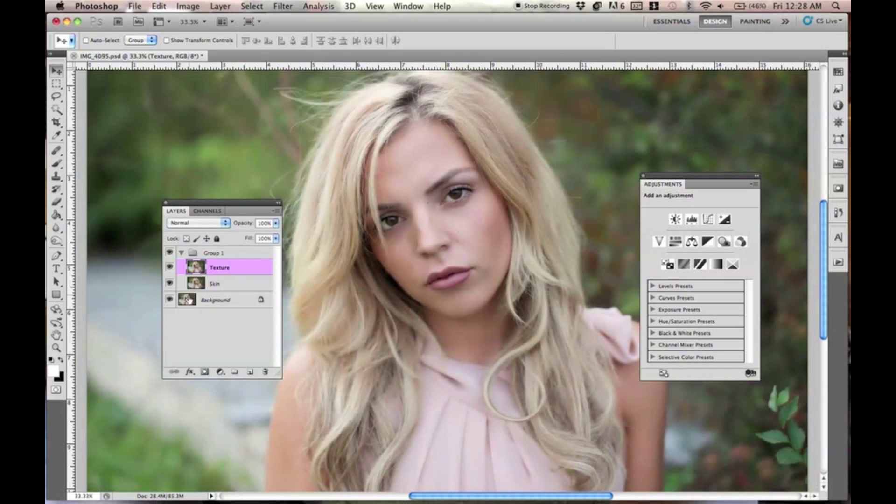
click(199, 6)
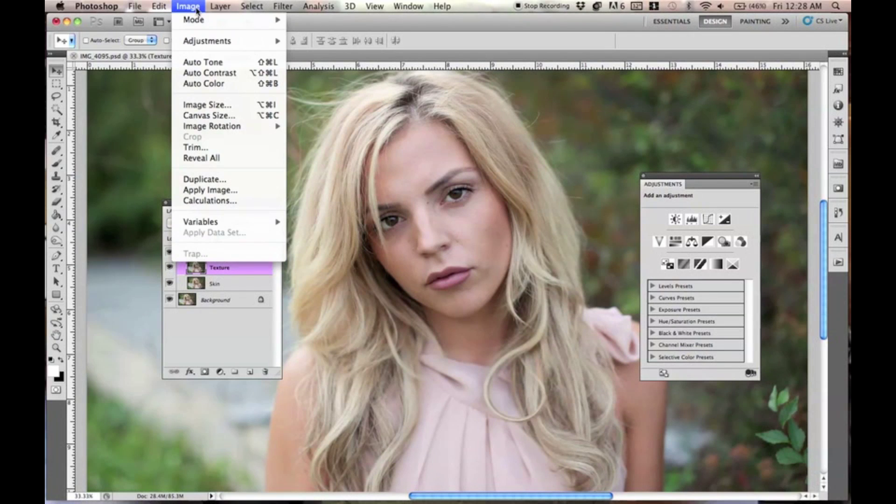
click(221, 195)
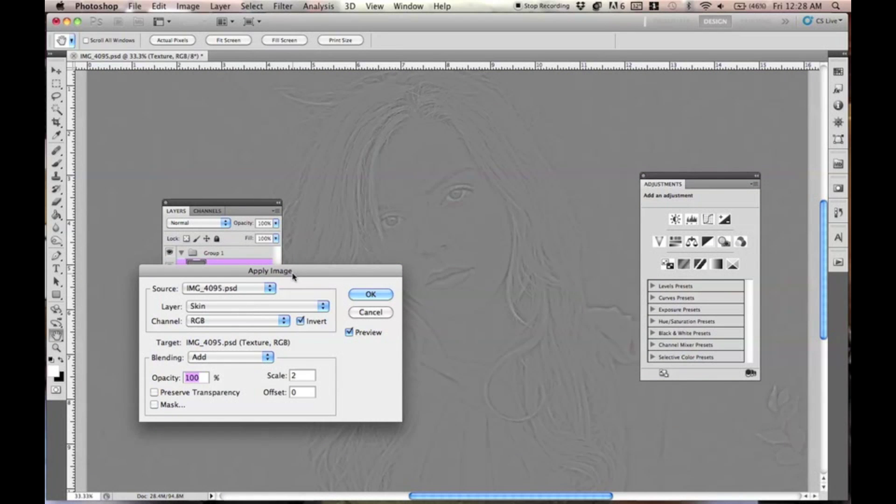
drag(294, 279, 299, 283)
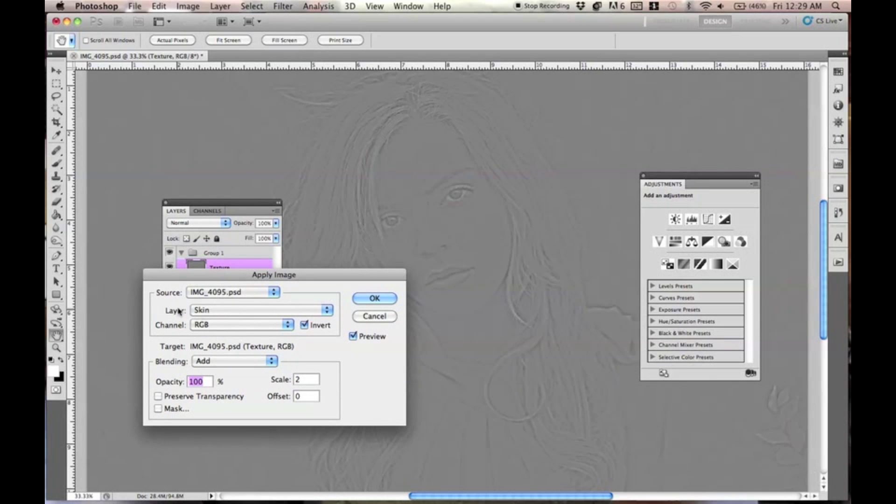
click(224, 311)
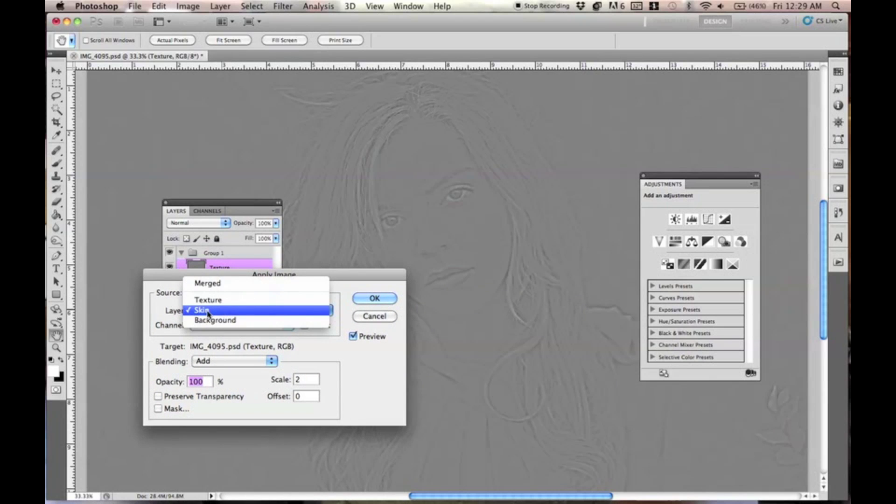
click(207, 312)
drag(229, 275, 274, 298)
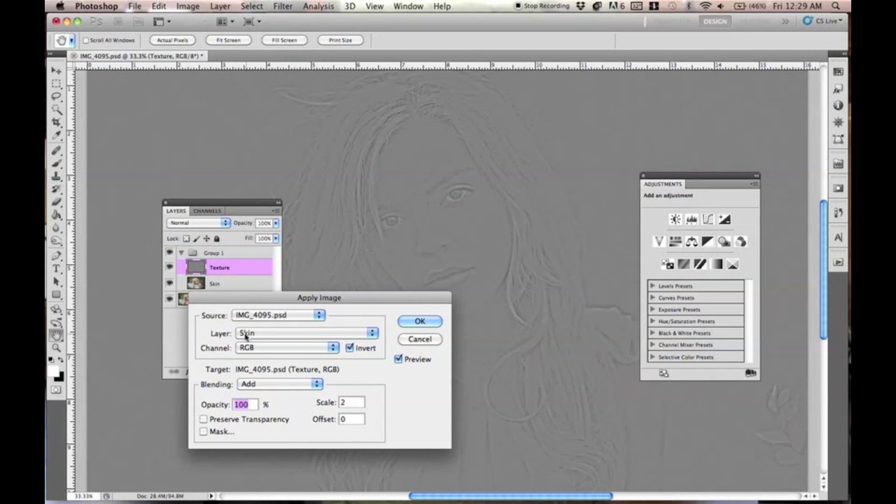
Apply the Skin image to Texture with Invert on, Add blending, 100% opacity, scale 2 and offset 0.
click(350, 349)
click(350, 349)
click(264, 386)
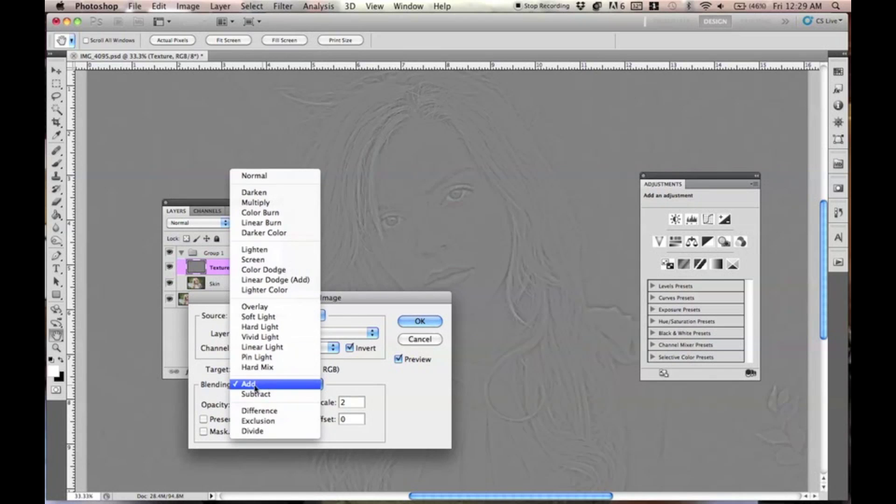
click(248, 385)
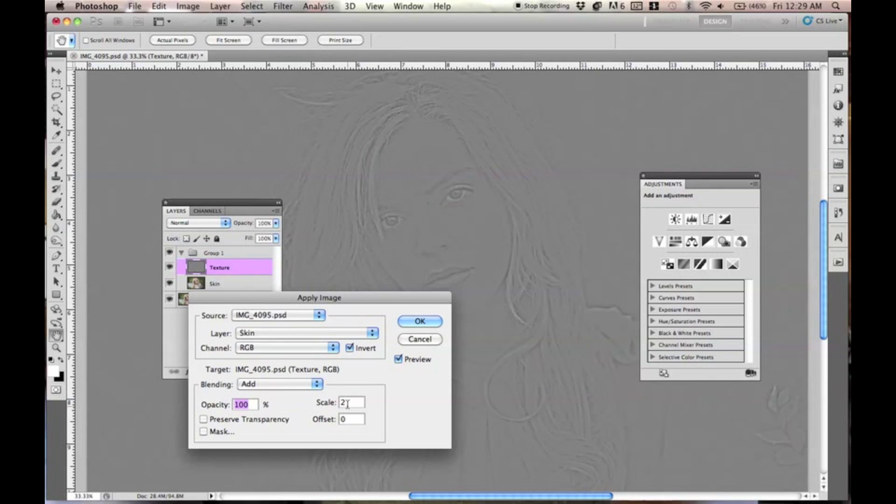
click(399, 360)
click(420, 322)
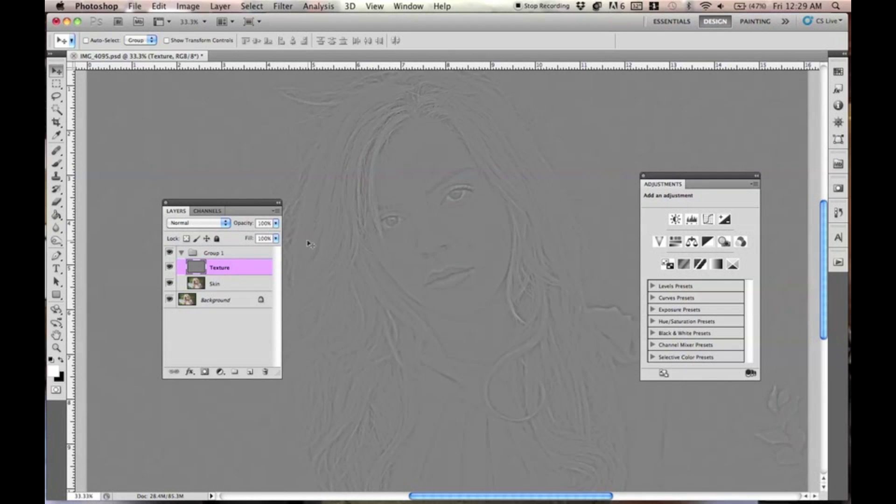
Set the Texture layer's blend mode to Linear Light and compare the image with the group hidden and shown.
click(213, 224)
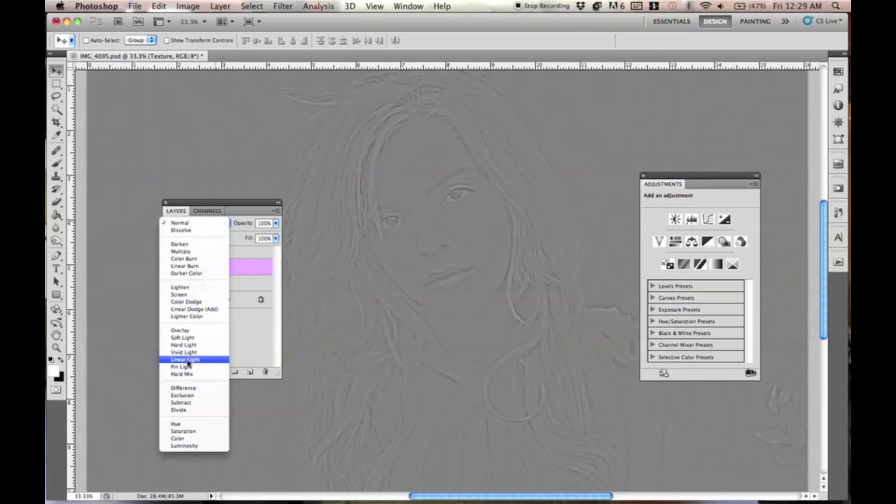
click(204, 360)
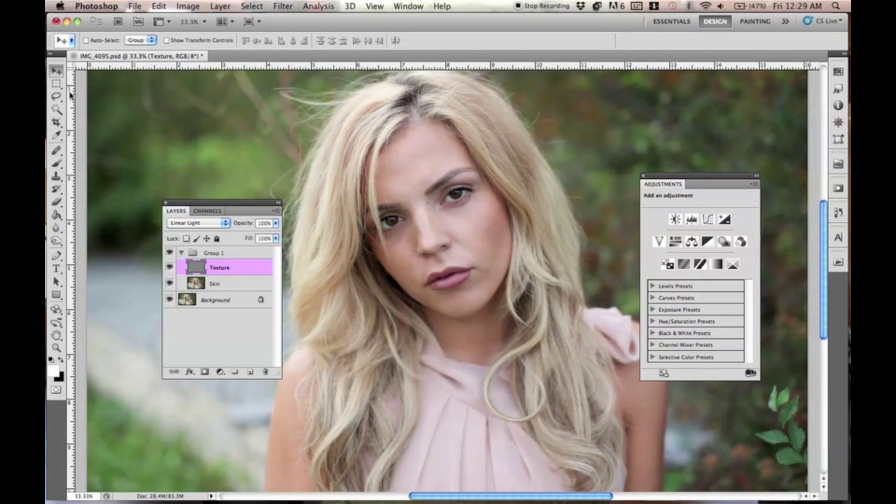
click(170, 254)
click(171, 255)
click(171, 255)
click(170, 253)
click(170, 253)
drag(244, 208, 243, 207)
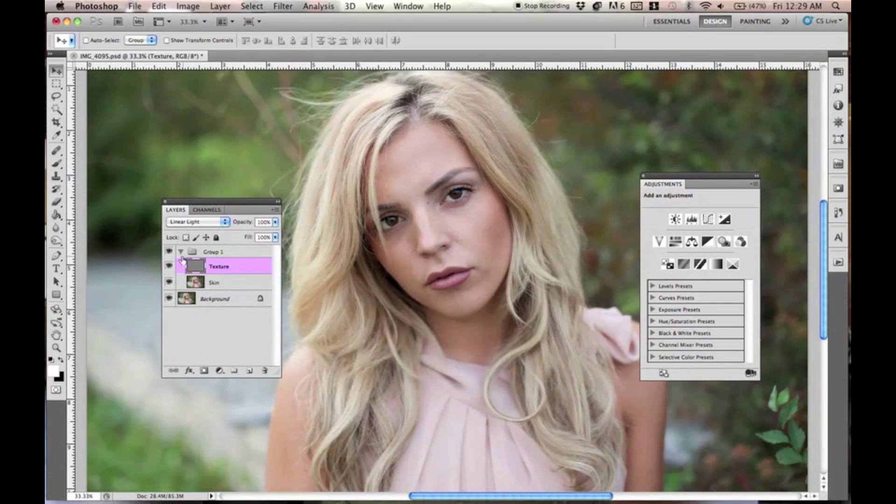
Examine the Skin and Texture layers in isolation, including a closer look at the face, then restore all layers' visibility.
click(169, 267)
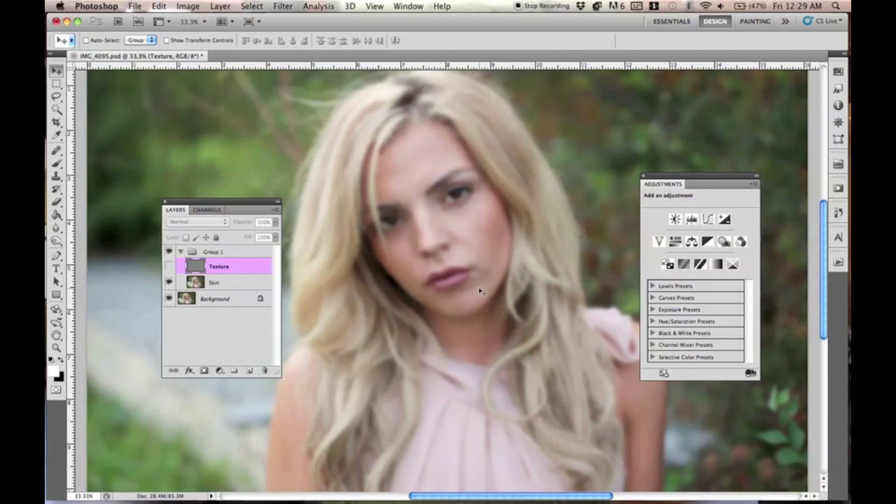
click(169, 267)
drag(169, 283, 170, 298)
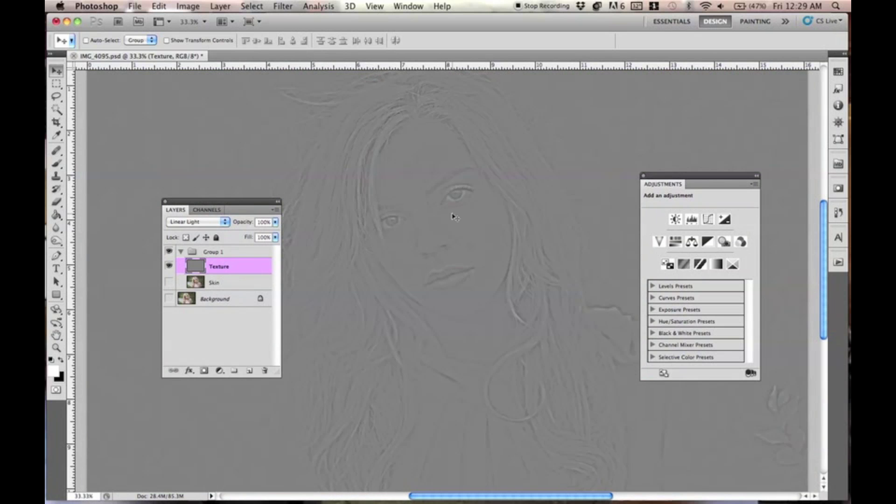
key(super+plus)
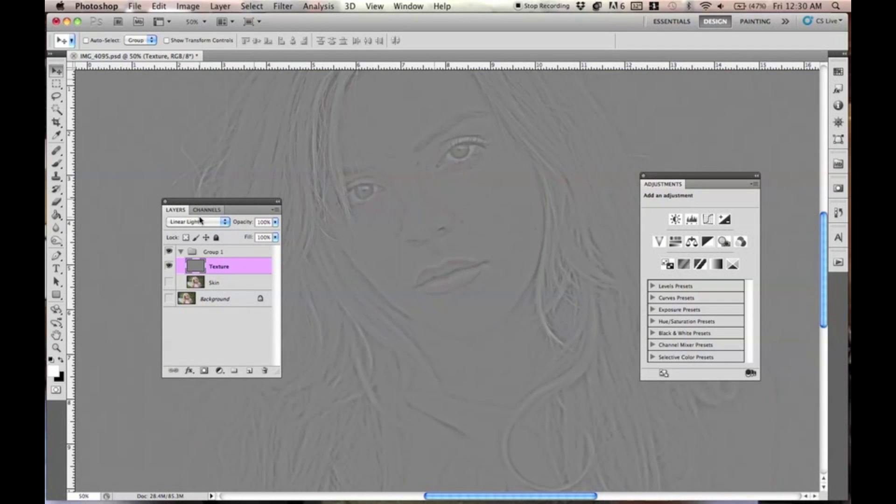
click(169, 283)
click(168, 266)
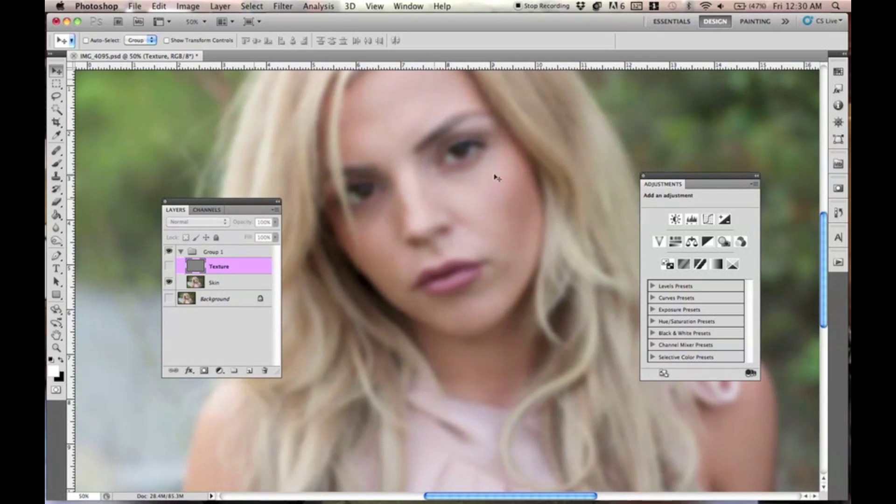
click(168, 267)
click(170, 299)
Duplicate the Skin layer and choose the Healing Brush with a size of 90 for the copy.
click(219, 286)
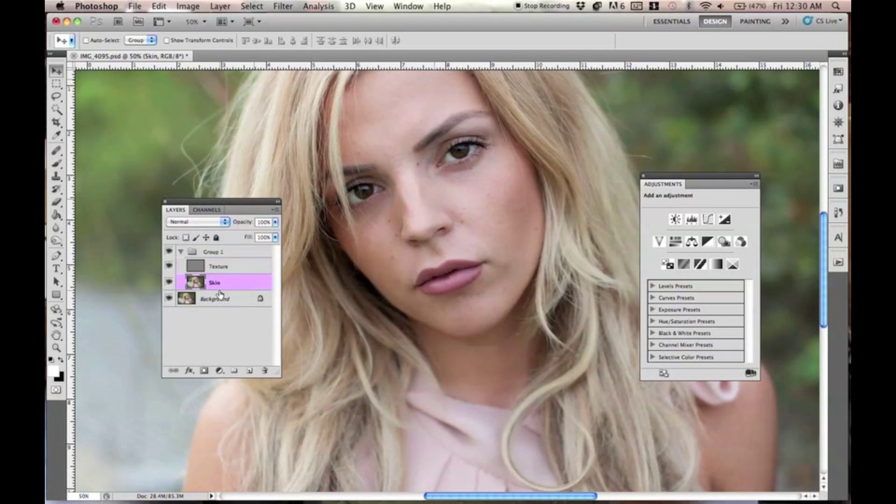
drag(405, 169, 422, 224)
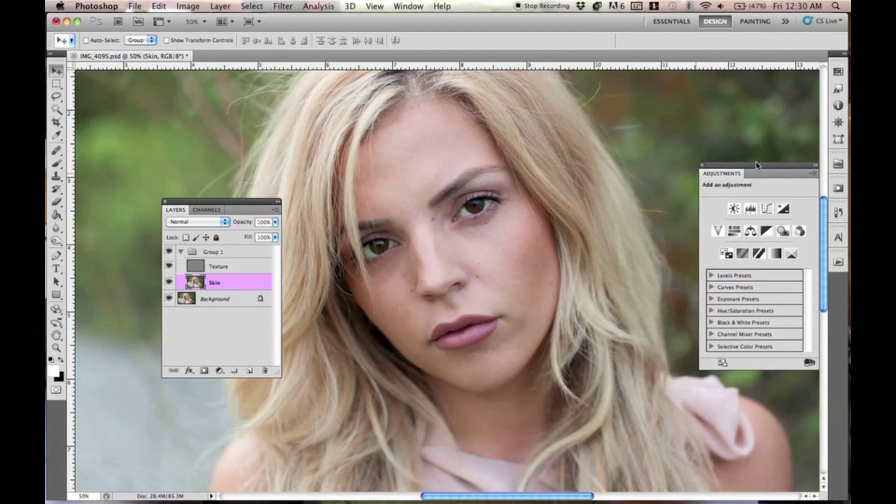
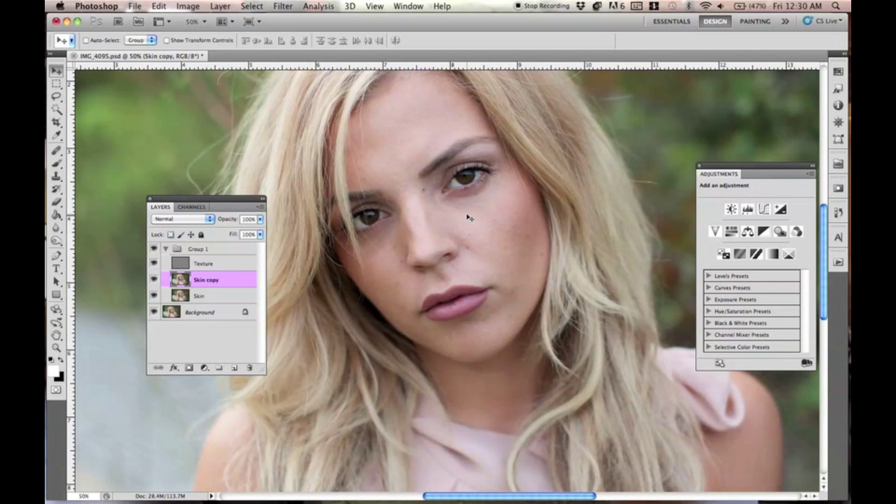
mouse_move(60, 154)
mouse_down()
mouse_move(79, 149)
mouse_move(88, 162)
mouse_up()
key(bracketleft)
key(bracketleft)
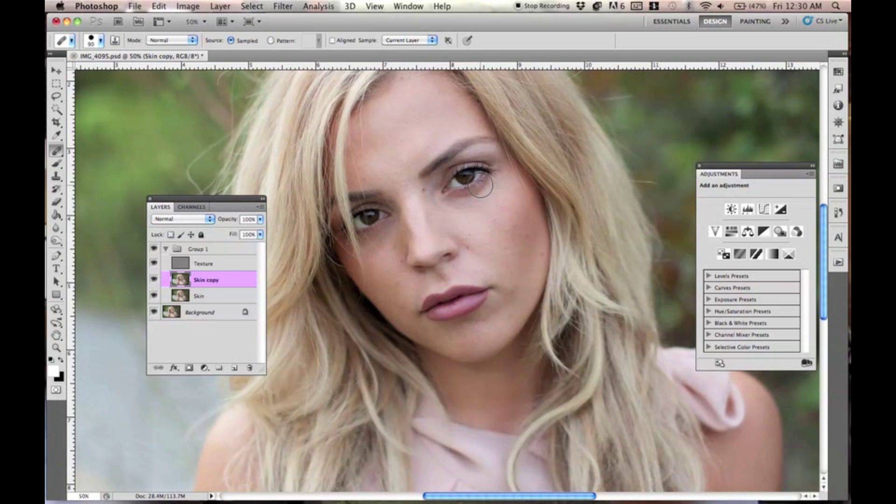
Heal uneven tones on the forehead of the Skin copy layer with an 80 px Healing Brush at 100% hardness, sampling Current Layer.
click(411, 40)
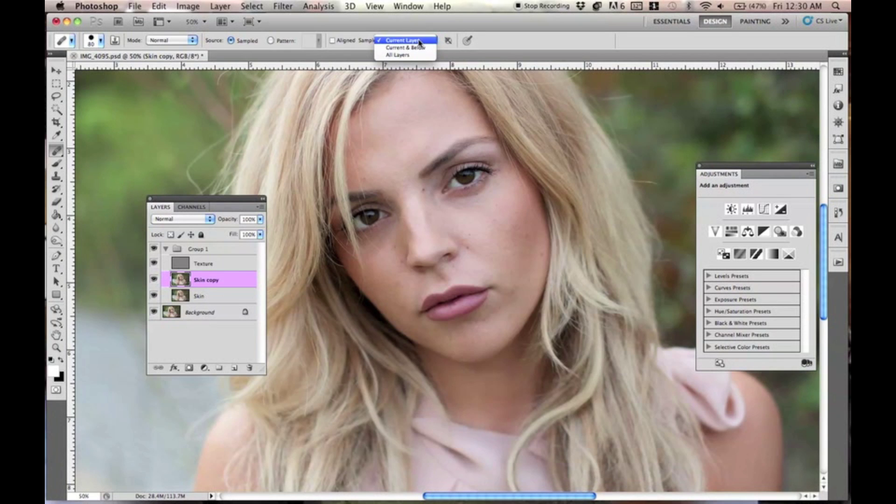
click(426, 96)
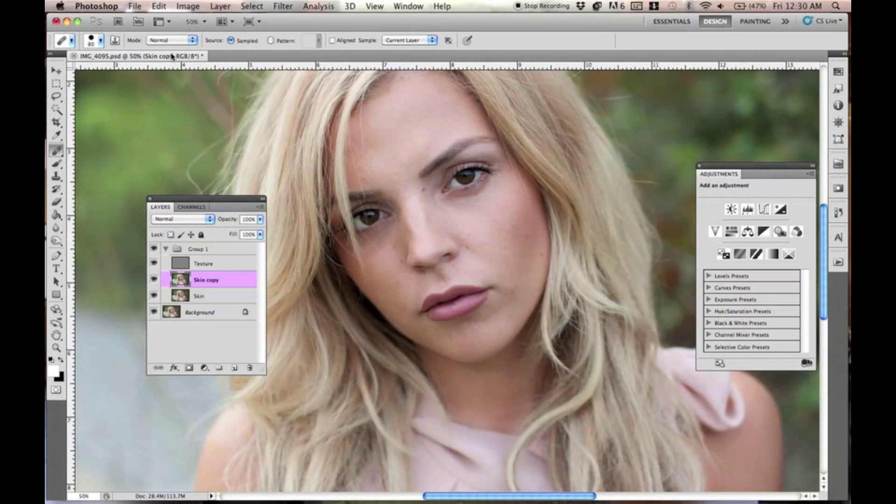
click(100, 41)
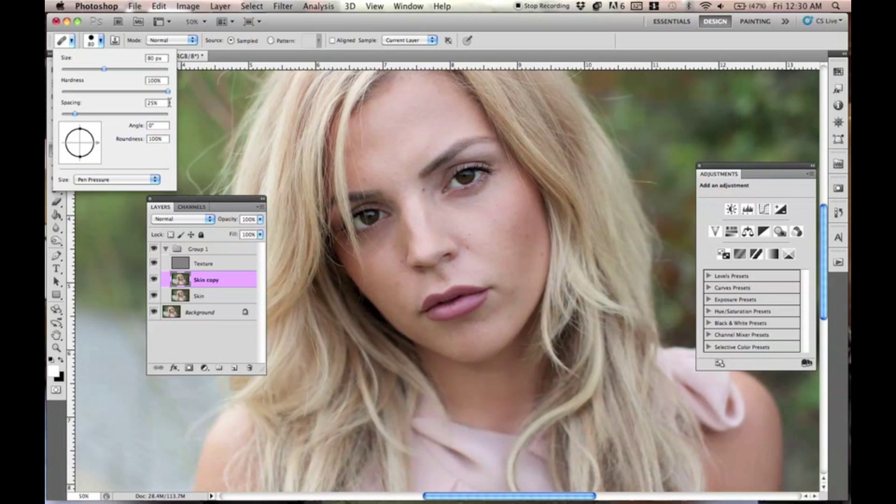
click(468, 60)
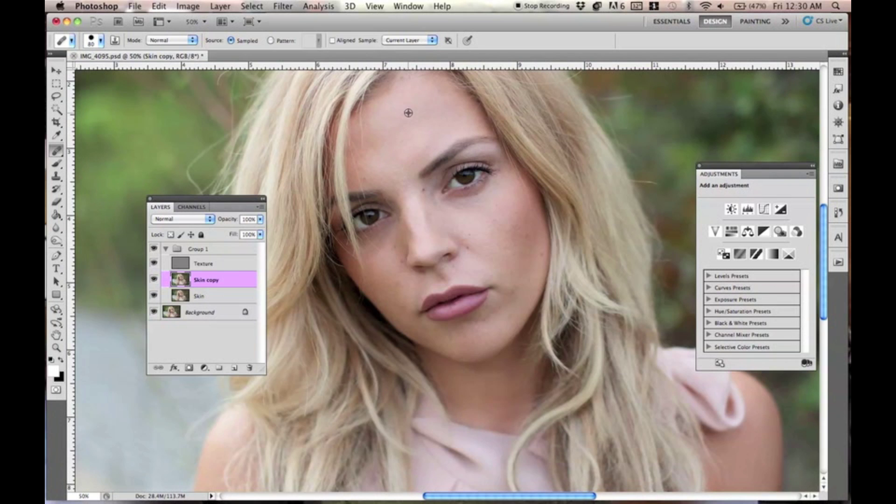
drag(399, 126, 385, 128)
mouse_move(382, 123)
mouse_down()
mouse_move(377, 151)
mouse_move(377, 132)
mouse_move(376, 152)
mouse_move(379, 123)
mouse_move(381, 136)
mouse_move(404, 114)
mouse_move(391, 130)
mouse_move(404, 118)
mouse_move(399, 129)
mouse_move(416, 131)
mouse_move(419, 114)
mouse_move(436, 109)
mouse_move(416, 148)
mouse_move(422, 149)
mouse_move(402, 153)
mouse_move(416, 153)
mouse_move(408, 146)
mouse_move(402, 159)
mouse_move(424, 149)
mouse_move(414, 141)
mouse_move(410, 158)
mouse_move(376, 151)
mouse_move(374, 130)
mouse_move(391, 129)
mouse_move(379, 118)
mouse_move(372, 160)
mouse_move(386, 120)
mouse_move(376, 161)
mouse_move(396, 166)
mouse_move(381, 162)
mouse_move(378, 122)
mouse_up()
Compare the forehead at closer range with the Skin copy layer hidden and shown.
key(super+plus)
drag(388, 165, 434, 249)
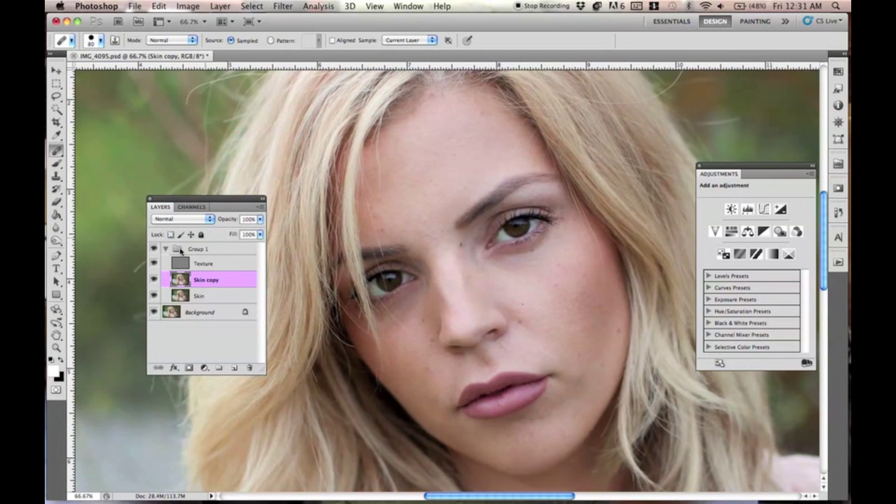
click(154, 279)
click(154, 280)
click(154, 280)
Continue healing uneven skin tones on the forehead and face of the Skin copy layer with the Healing Brush at size 60.
key(bracketleft)
key(bracketleft)
click(398, 158)
click(425, 205)
mouse_move(432, 219)
mouse_down()
mouse_move(434, 245)
mouse_move(428, 217)
mouse_move(445, 196)
mouse_move(400, 196)
mouse_move(383, 212)
mouse_move(407, 154)
mouse_up()
alt+click(409, 144)
click(395, 144)
alt+click(430, 153)
click(407, 152)
click(399, 146)
click(390, 215)
click(354, 220)
mouse_move(476, 200)
mouse_down()
mouse_move(430, 142)
mouse_move(453, 171)
mouse_up()
click(406, 138)
mouse_move(407, 138)
mouse_down()
mouse_move(425, 117)
mouse_move(422, 139)
mouse_move(433, 118)
mouse_move(461, 110)
mouse_move(443, 99)
mouse_move(442, 107)
mouse_move(453, 90)
mouse_move(456, 110)
mouse_up()
mouse_move(445, 146)
mouse_down()
mouse_move(358, 186)
mouse_move(368, 180)
mouse_move(374, 124)
mouse_move(360, 190)
mouse_move(386, 154)
mouse_move(370, 150)
mouse_move(370, 124)
mouse_move(383, 166)
mouse_move(362, 193)
mouse_move(408, 202)
mouse_move(414, 231)
mouse_move(414, 201)
mouse_move(424, 218)
mouse_move(421, 250)
mouse_move(417, 207)
mouse_move(437, 259)
mouse_up()
alt+click(441, 286)
alt+click(449, 270)
alt+click(394, 143)
mouse_move(422, 229)
mouse_down()
mouse_move(407, 194)
mouse_move(466, 311)
mouse_move(404, 194)
mouse_up()
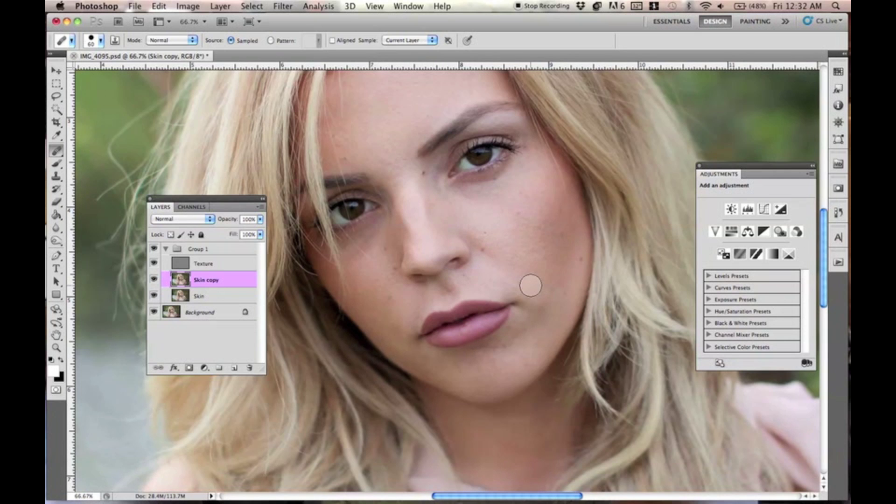
Compare the whole portrait at 25% zoom with the Skin copy layer hidden and shown.
scroll(381, 101, up, 4)
click(154, 280)
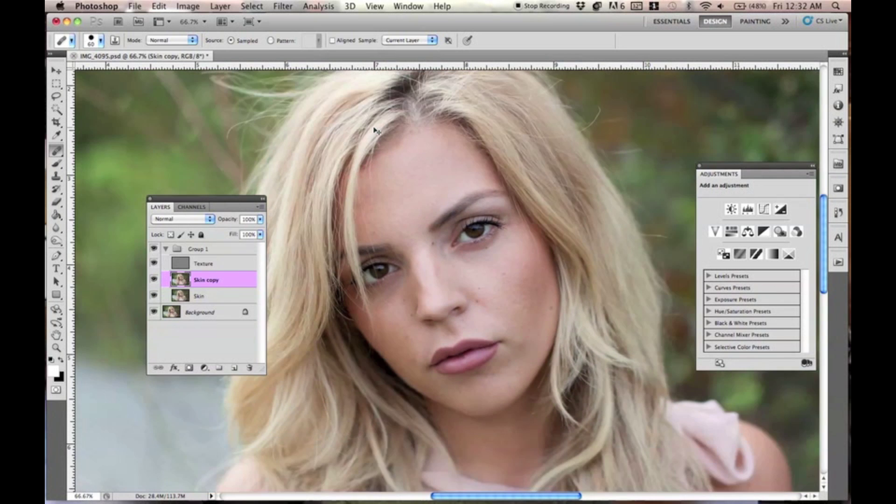
key(super+minus)
key(super+minus)
key(super+minus)
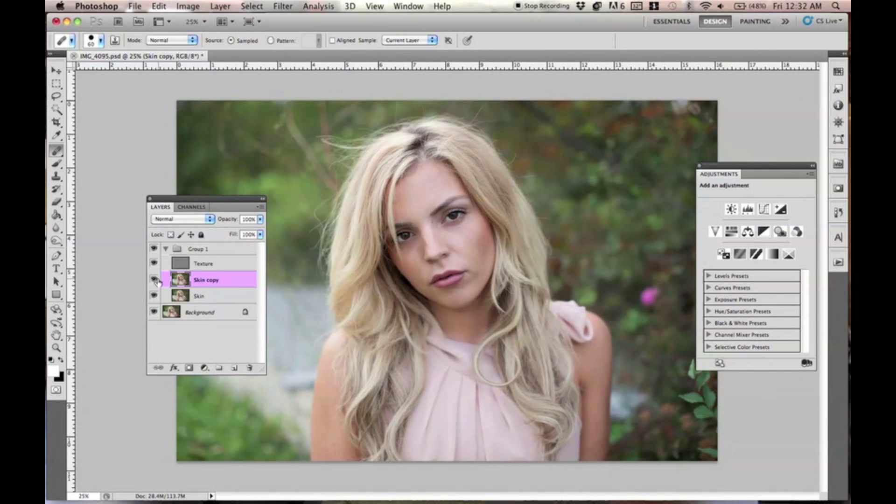
click(154, 280)
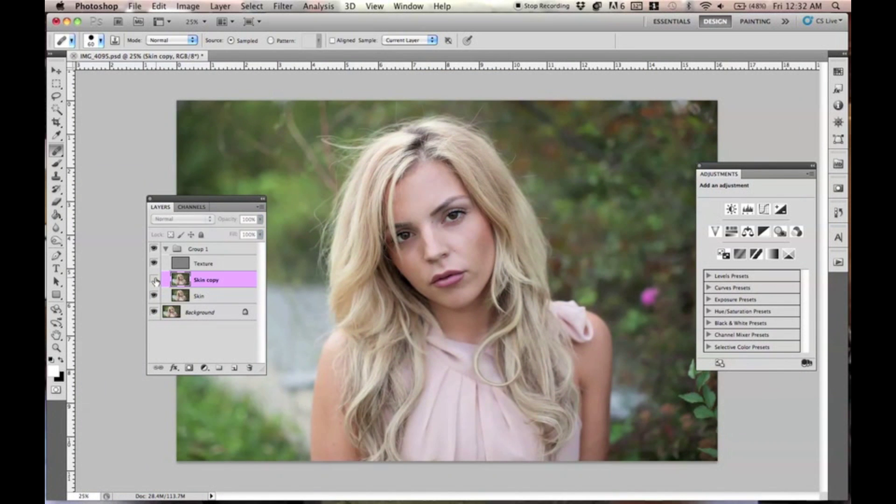
click(154, 280)
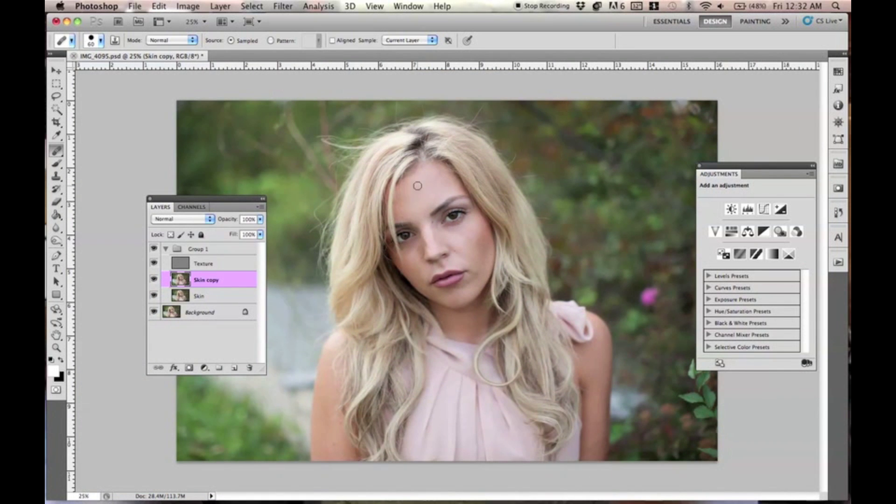
Enlarge the Healing Brush to 80 and heal the remaining tone variations on the forehead of the Skin copy layer.
key(super+plus)
key(super+plus)
key(super+plus)
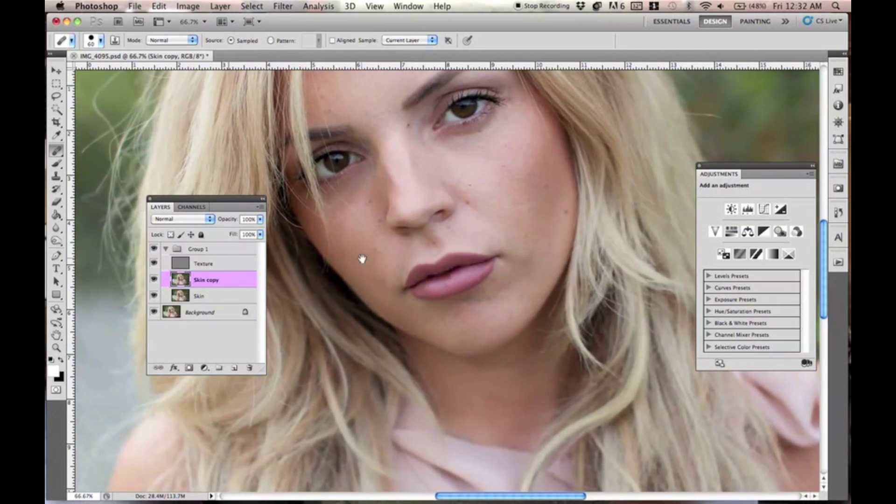
drag(362, 258, 361, 255)
key(super+minus)
key(bracketright)
key(bracketright)
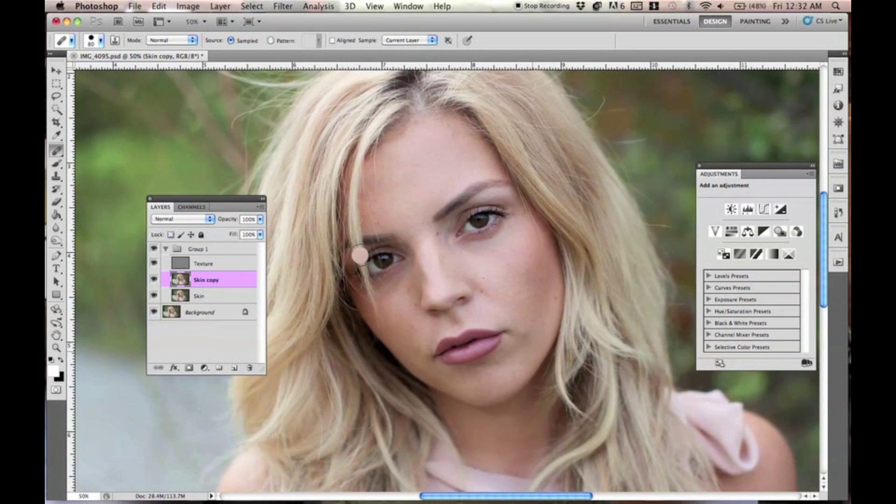
alt+click(420, 172)
alt+click(430, 171)
mouse_move(406, 157)
mouse_down()
mouse_move(408, 166)
mouse_move(391, 155)
mouse_move(398, 183)
mouse_up()
alt+click(407, 170)
alt+click(408, 160)
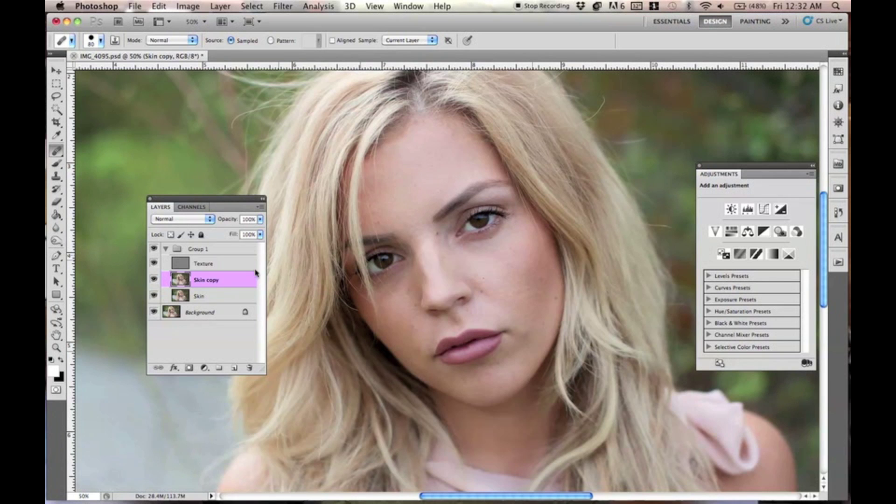
Examine the healed Skin copy layer against Skin with Texture hidden, then show all layers again.
click(154, 264)
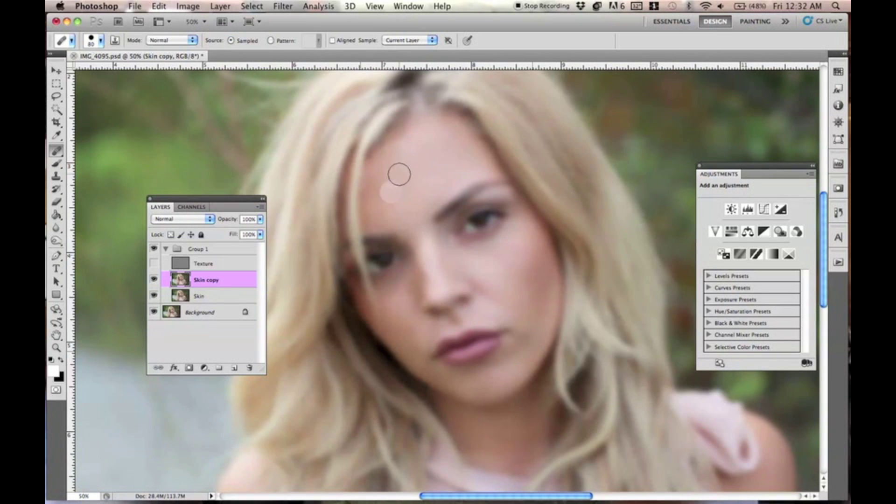
click(154, 279)
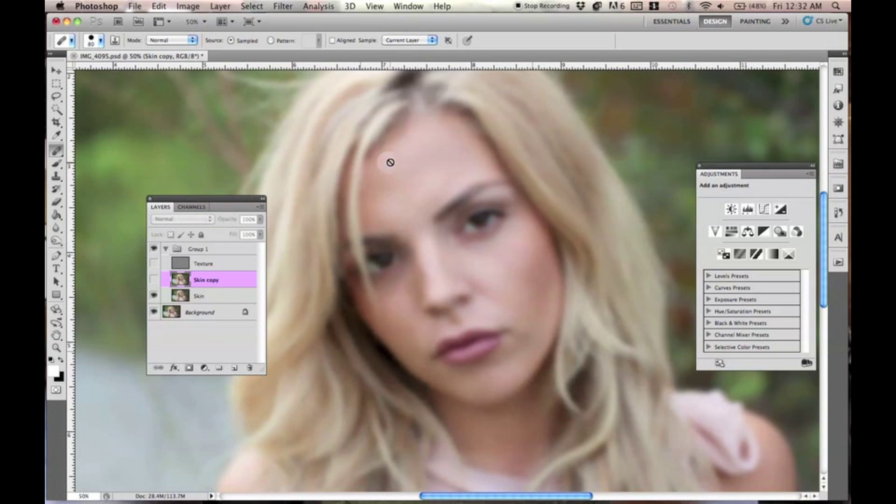
click(154, 279)
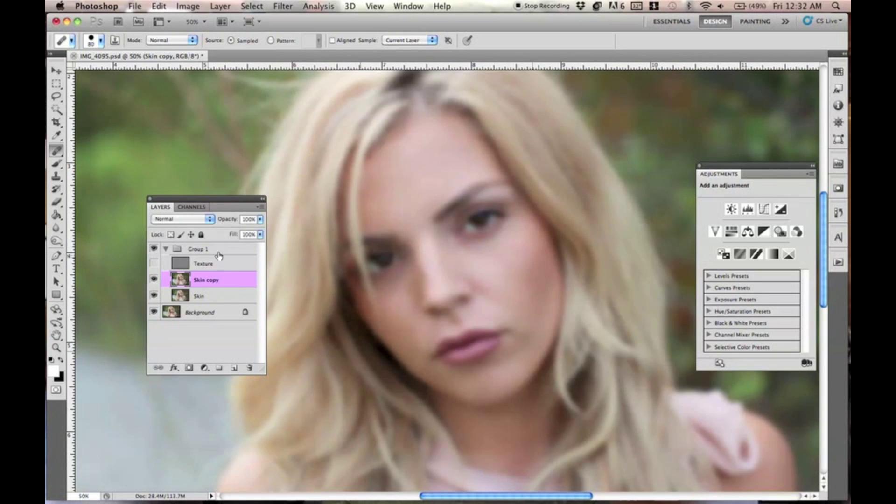
click(154, 264)
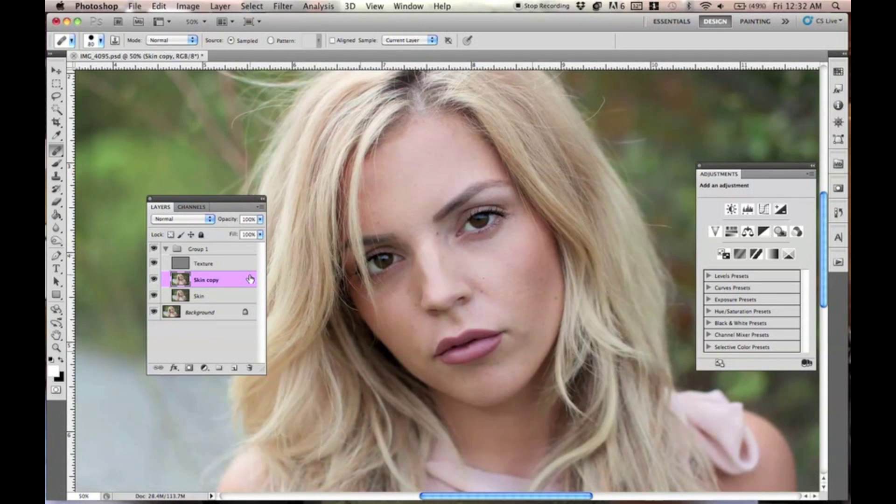
Create a new empty layer named Skin 2 above Skin copy.
key(super+shift+n)
text(Skin 2)
key(Return)
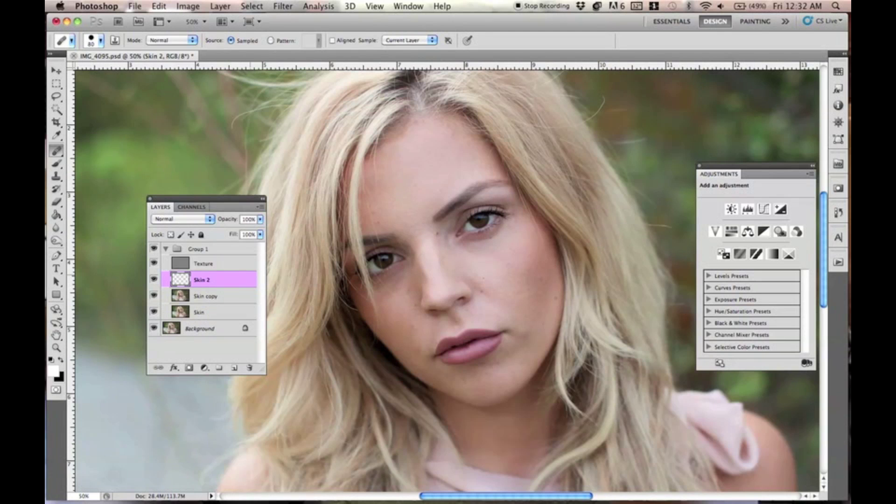
Prepare the Clone Stamp with size 100, 14% opacity and Current & Below sampling, and undo the test stroke near the eye.
click(58, 178)
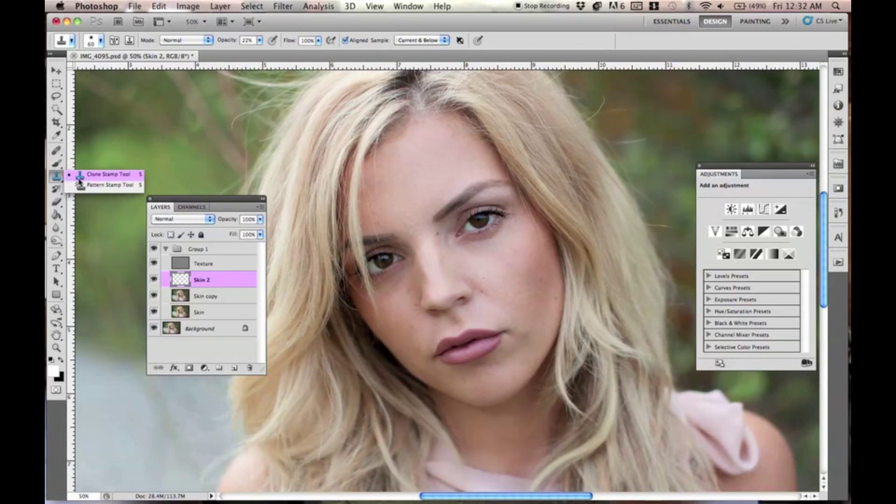
click(82, 174)
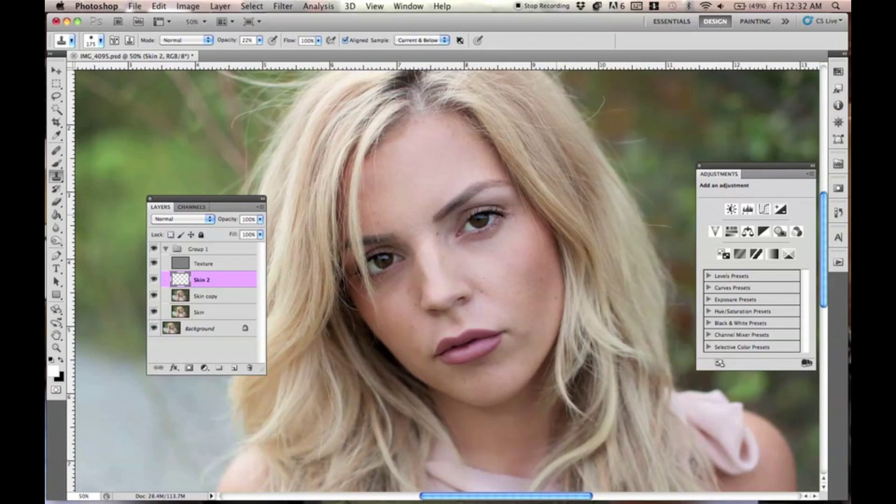
key(bracketleft)
key(bracketleft)
key(bracketleft)
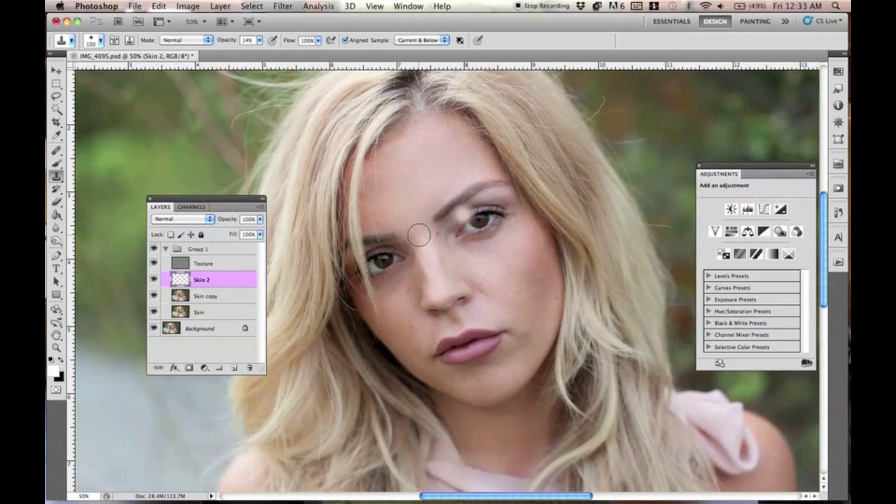
key(super+z)
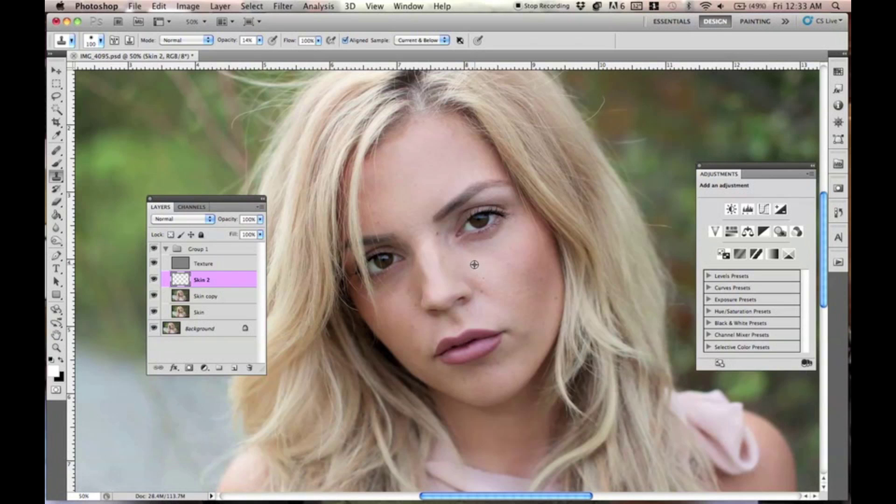
Clone neighbouring cheek skin over the shadow under the right-hand eye on Skin 2, checking the layer hidden and shown.
mouse_move(467, 243)
mouse_down()
mouse_move(494, 237)
mouse_move(464, 246)
mouse_move(501, 228)
mouse_move(467, 248)
mouse_move(500, 241)
mouse_move(463, 251)
mouse_up()
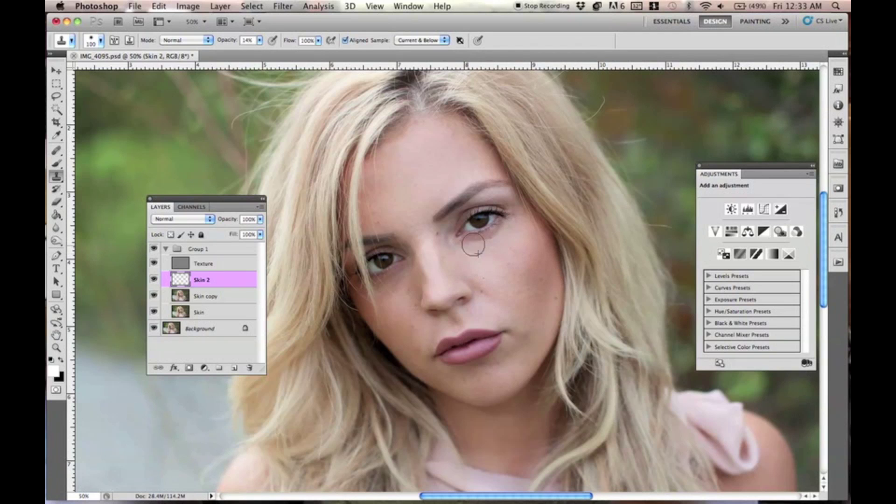
drag(473, 252, 460, 249)
click(154, 279)
click(154, 279)
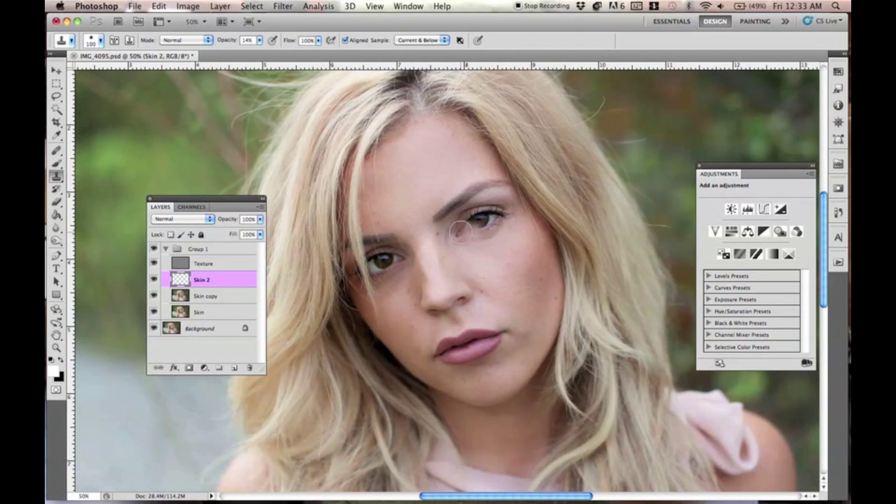
drag(462, 266, 484, 266)
Clone skin under the left-hand eye and around the bridge of the nose on Skin 2 with the Clone Stamp at size 80.
key(super+equal)
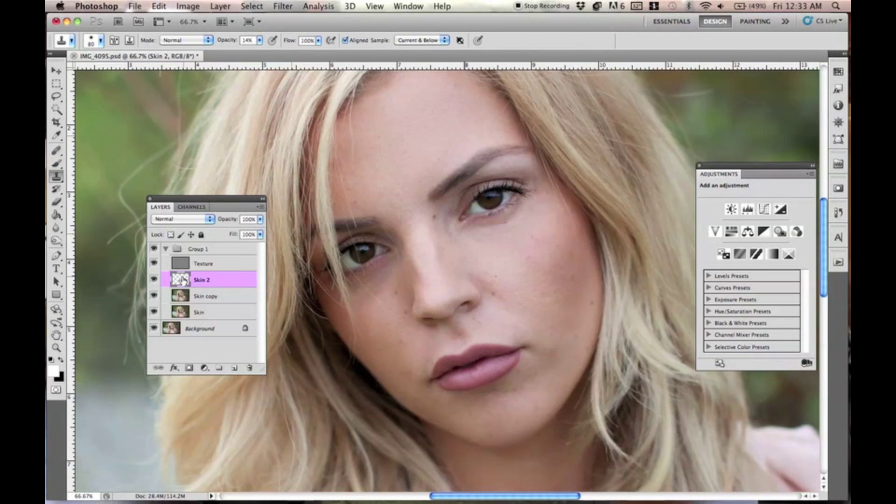
mouse_move(396, 279)
mouse_down()
mouse_move(372, 286)
mouse_move(353, 287)
mouse_move(382, 280)
mouse_move(360, 300)
mouse_move(388, 269)
mouse_move(381, 274)
mouse_up()
alt+click(384, 312)
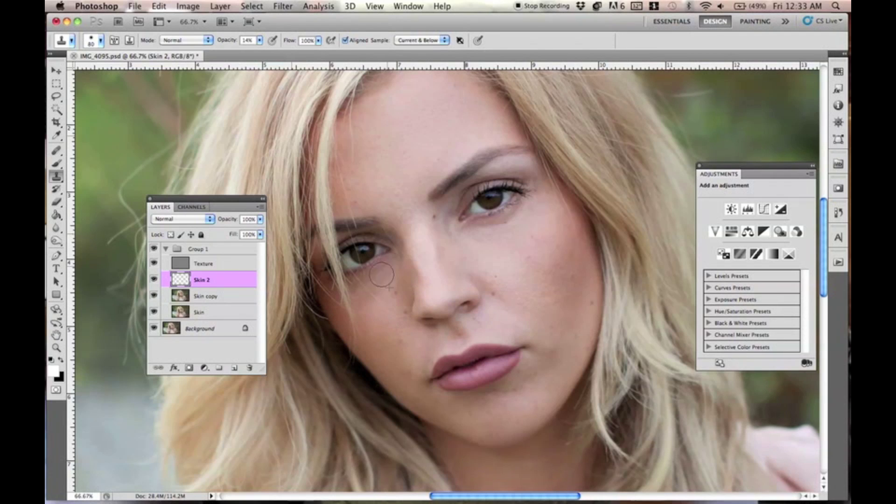
drag(394, 337, 389, 320)
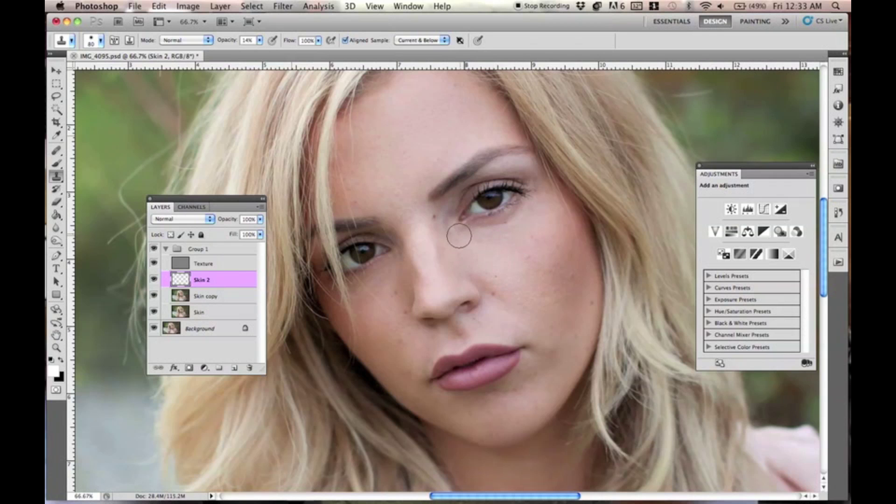
mouse_move(449, 204)
mouse_down()
mouse_move(451, 237)
mouse_move(455, 205)
mouse_up()
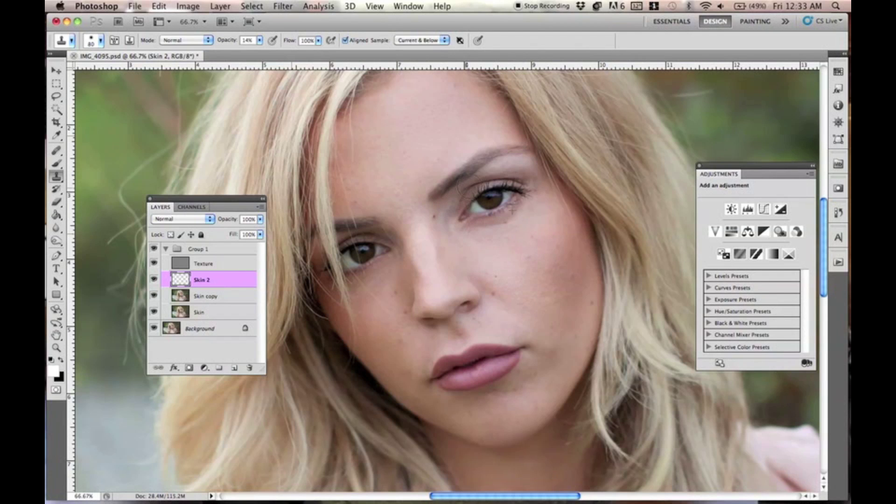
mouse_move(430, 279)
mouse_down()
mouse_move(491, 244)
mouse_move(451, 209)
mouse_up()
mouse_move(353, 271)
mouse_down()
mouse_move(390, 276)
mouse_move(395, 238)
mouse_up()
Even out the tones on the left-hand cheek and around the nose on Skin 2 with the Clone Stamp.
key(space)
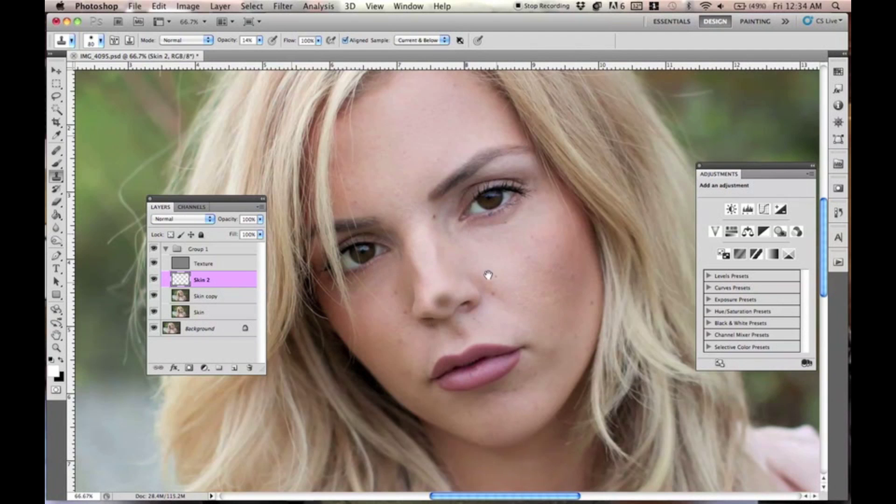
drag(488, 275, 476, 235)
drag(466, 269, 446, 249)
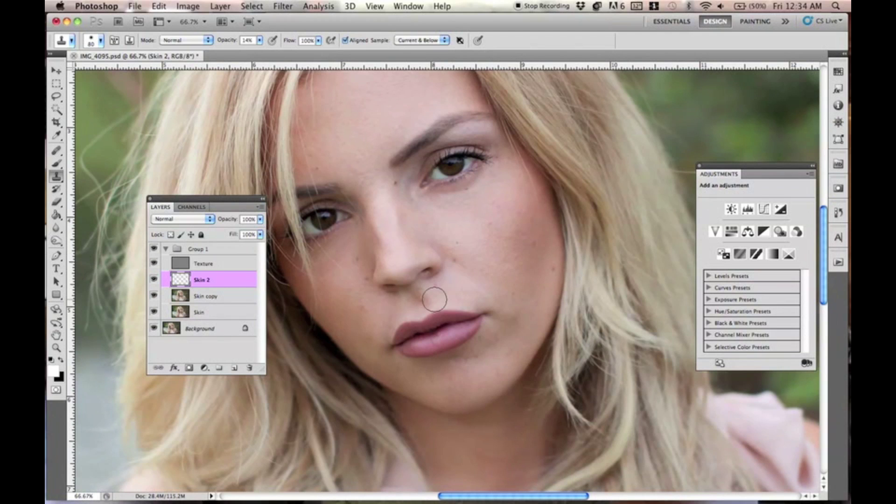
alt+click(354, 300)
mouse_move(370, 290)
mouse_down()
mouse_move(369, 299)
mouse_move(353, 271)
mouse_move(334, 288)
mouse_up()
mouse_move(356, 320)
mouse_down()
mouse_move(334, 284)
mouse_move(365, 313)
mouse_move(342, 271)
mouse_move(365, 322)
mouse_move(364, 285)
mouse_move(352, 276)
mouse_move(369, 327)
mouse_move(361, 310)
mouse_up()
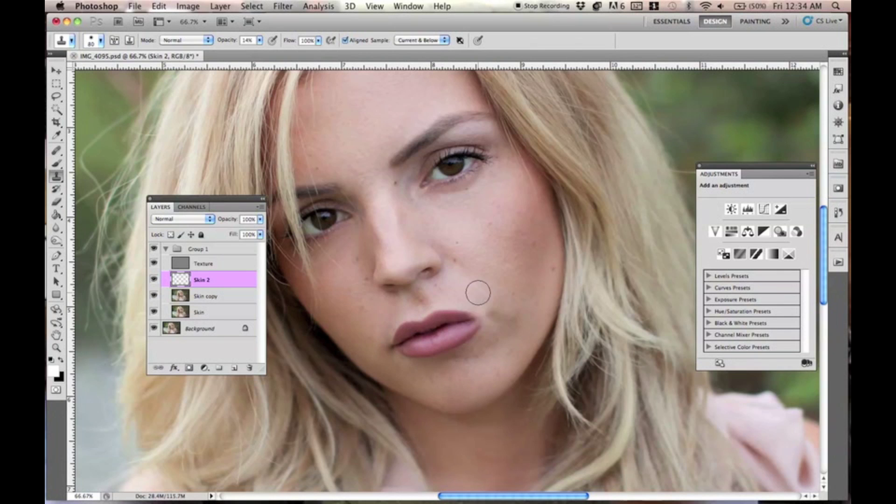
Clone lighter cheek skin over the shadows beside the right-hand mouth corner and down to the chin on Skin 2.
alt+click(508, 265)
mouse_move(499, 301)
mouse_down()
mouse_move(478, 300)
mouse_move(511, 311)
mouse_move(485, 302)
mouse_move(483, 287)
mouse_move(474, 294)
mouse_move(516, 300)
mouse_move(514, 315)
mouse_move(519, 298)
mouse_up()
alt+click(506, 274)
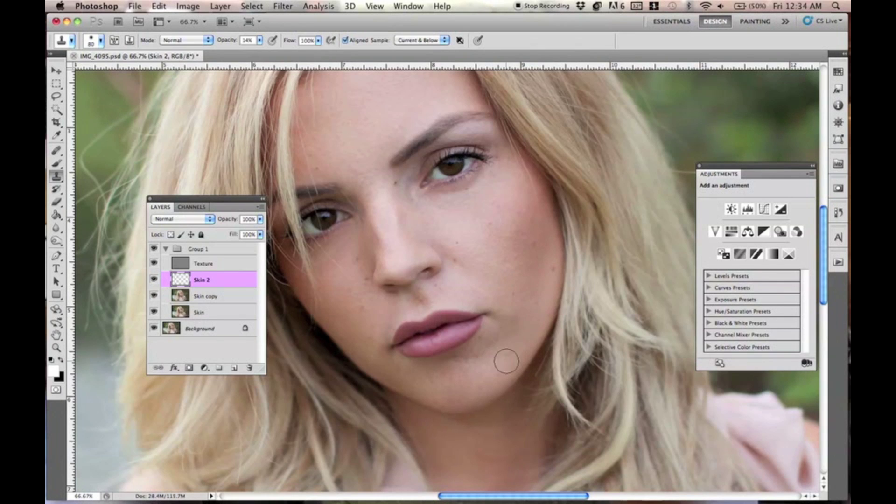
mouse_move(505, 340)
mouse_down()
mouse_move(496, 390)
mouse_move(504, 345)
mouse_move(511, 365)
mouse_up()
scroll(481, 201, up, 2)
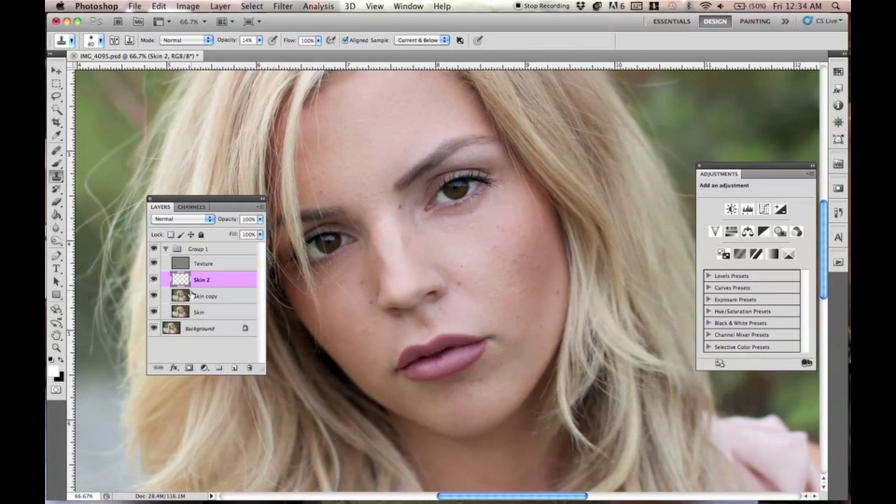
Compare the face with the Skin 2 layer hidden and shown.
click(153, 279)
click(154, 280)
click(154, 280)
click(155, 280)
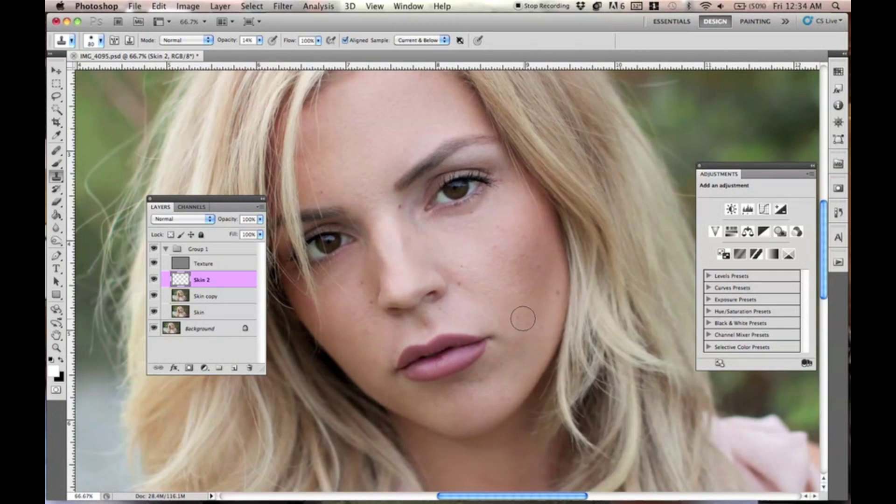
Create a new layer named "Skin 3" above Skin 2.
alt+click(513, 304)
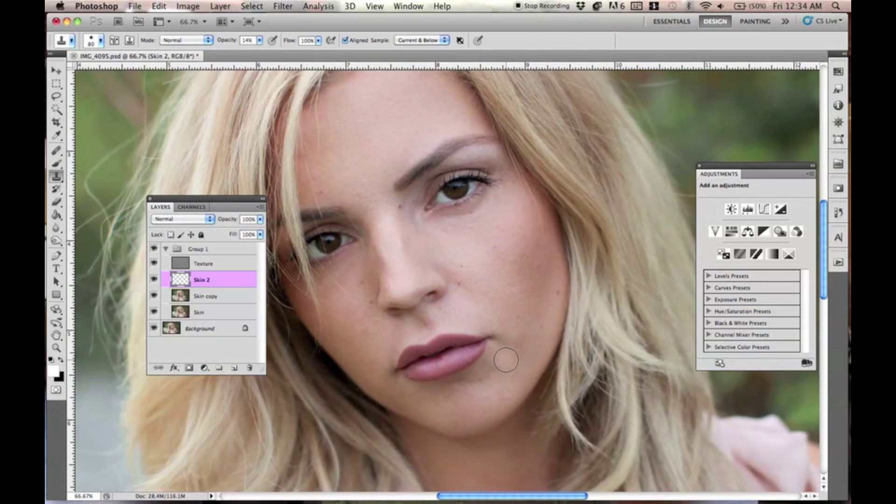
key(super+shift+n)
text(Skin 3)
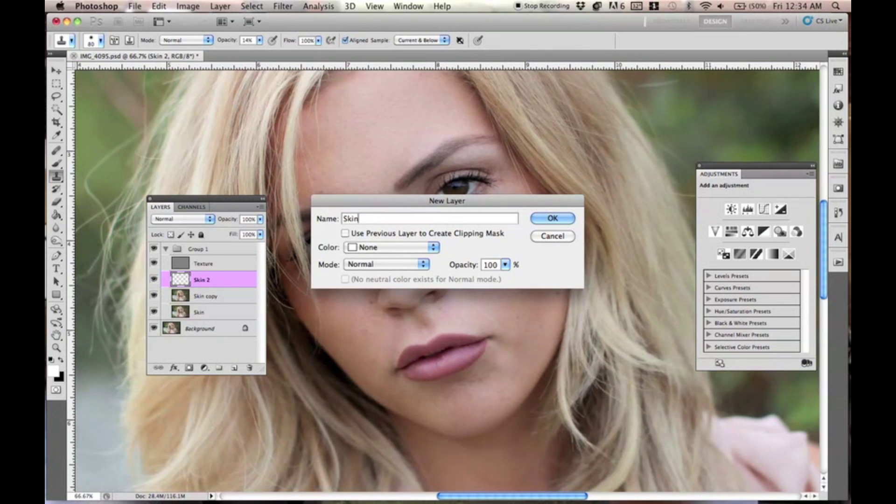
key(Return)
Prepare a soft round Brush at size 125 with 22% opacity and set the Skin 3 layer's blend mode to Lighten.
drag(56, 164, 81, 161)
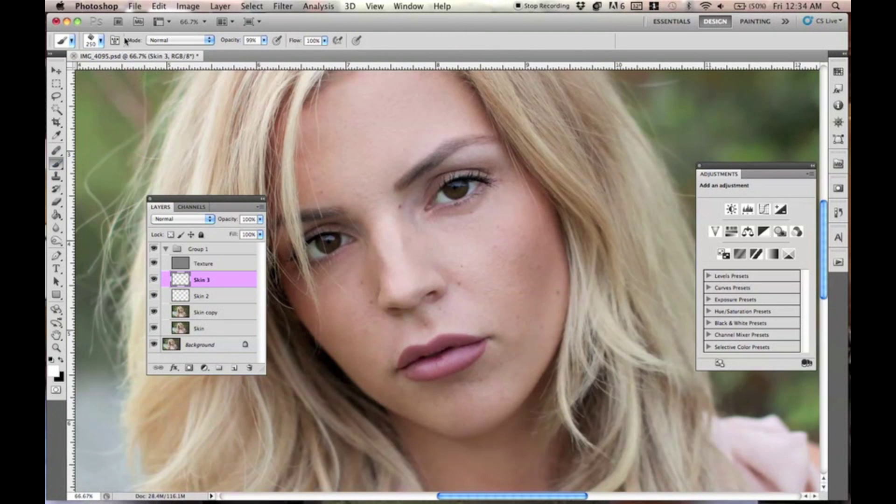
click(99, 41)
click(104, 117)
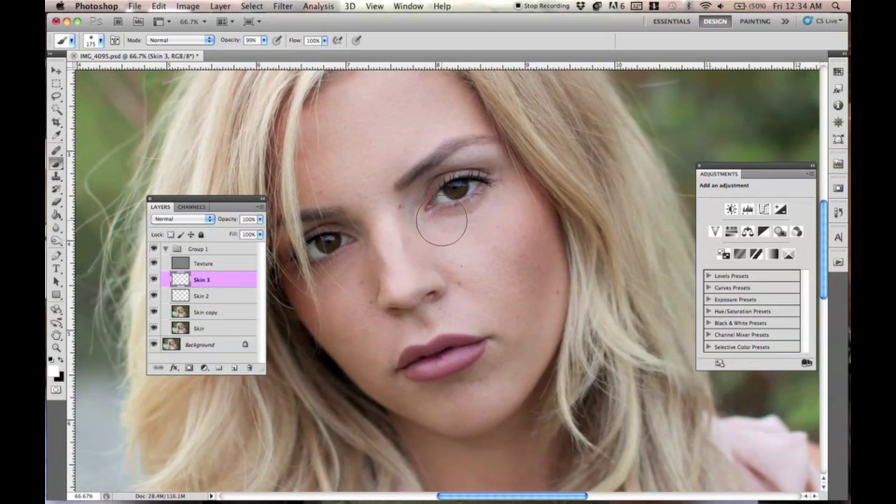
key(bracketleft)
key(bracketleft)
click(202, 221)
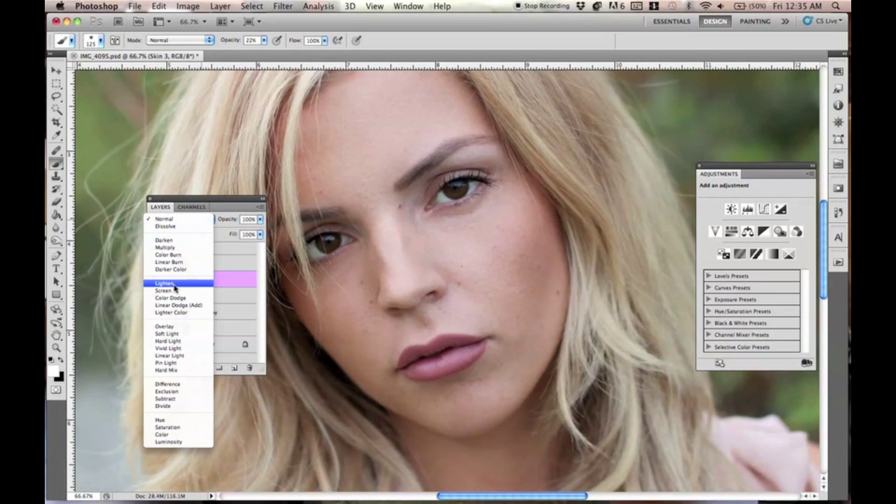
click(192, 282)
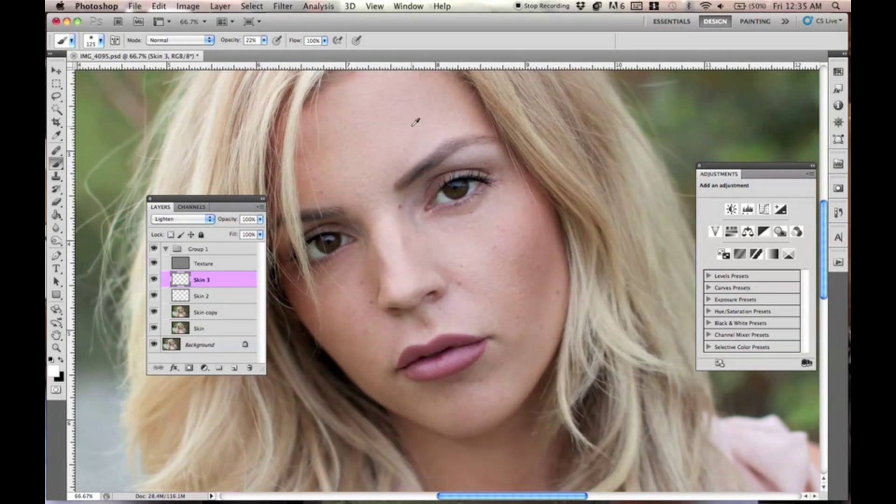
Sample the light cheek tone and brush it over the shadows under both eyes on Skin 3, reducing the brush size to 100.
alt+click(463, 243)
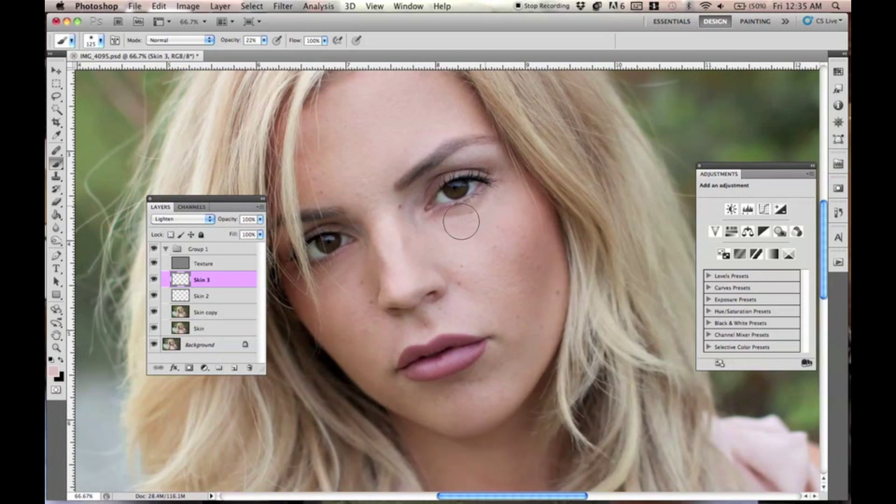
mouse_move(421, 216)
mouse_down()
mouse_move(420, 193)
mouse_move(458, 267)
mouse_move(420, 224)
mouse_move(489, 203)
mouse_up()
key(bracketleft)
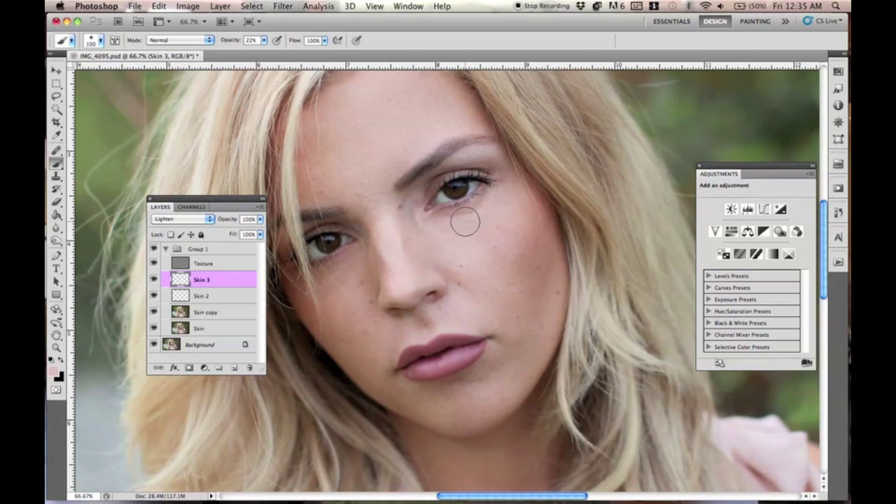
mouse_move(357, 259)
mouse_down()
mouse_move(330, 270)
mouse_move(367, 249)
mouse_move(359, 269)
mouse_up()
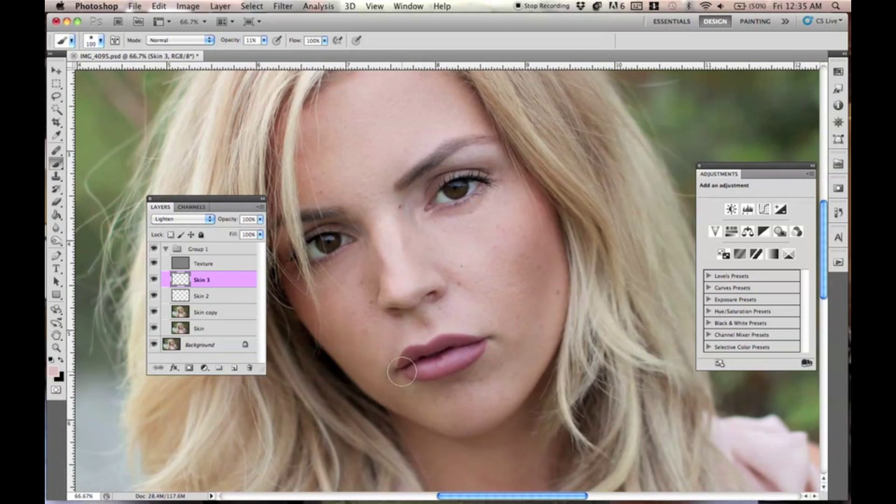
Brush the sampled skin tone around the mouth, chin, nose bridge and brow area on Skin 3 at 11% opacity.
mouse_move(419, 316)
mouse_down()
mouse_move(514, 314)
mouse_move(451, 278)
mouse_move(537, 347)
mouse_move(502, 363)
mouse_up()
mouse_move(456, 392)
mouse_down()
mouse_move(474, 380)
mouse_move(435, 392)
mouse_move(404, 384)
mouse_move(496, 417)
mouse_up()
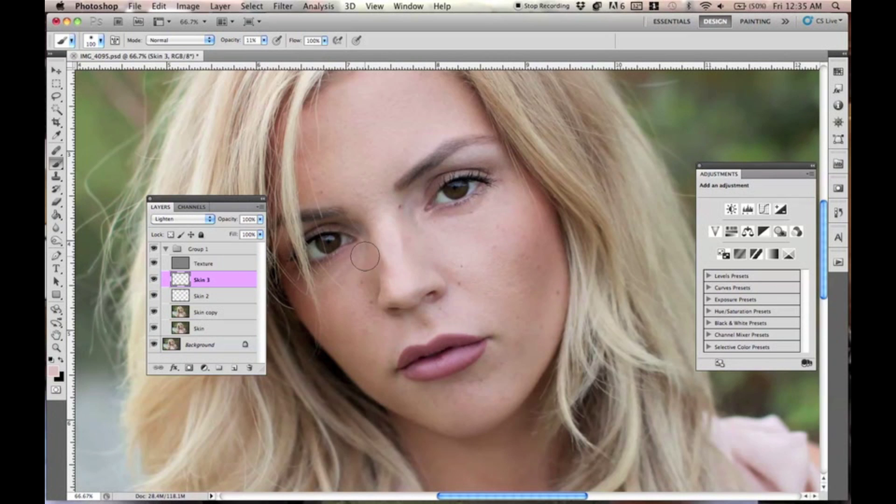
drag(385, 206, 374, 203)
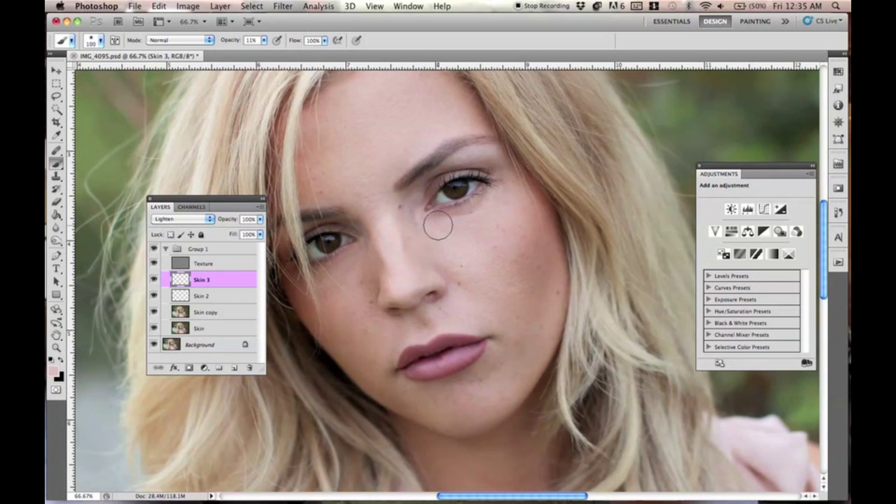
mouse_move(418, 154)
mouse_down()
mouse_move(405, 181)
mouse_move(409, 203)
mouse_up()
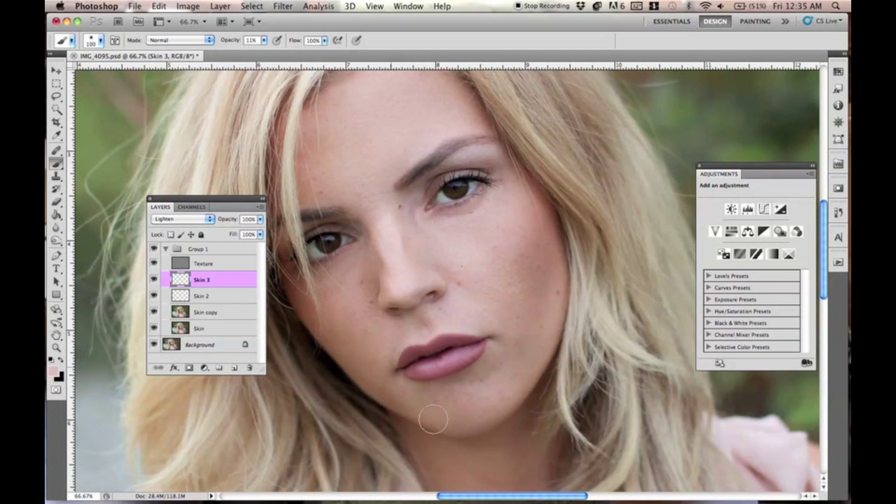
Compare the whole portrait with the Skin 3 layer hidden and shown.
key(super+minus)
key(super+minus)
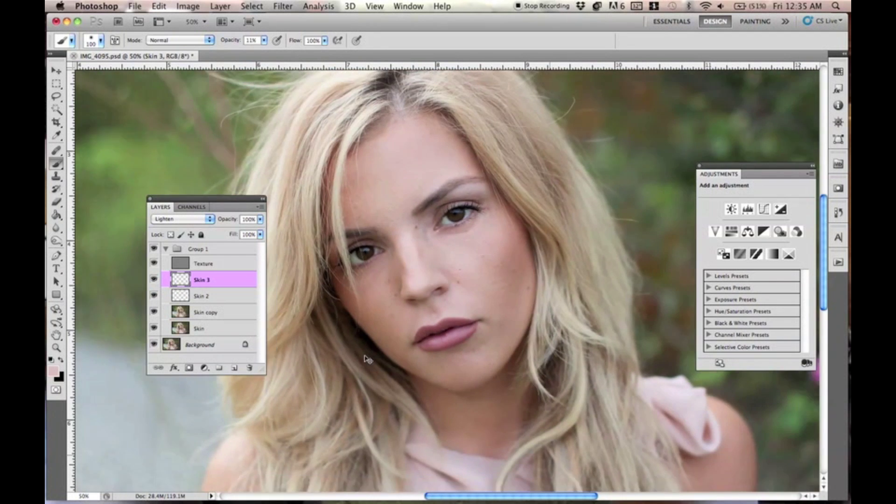
key(super+minus)
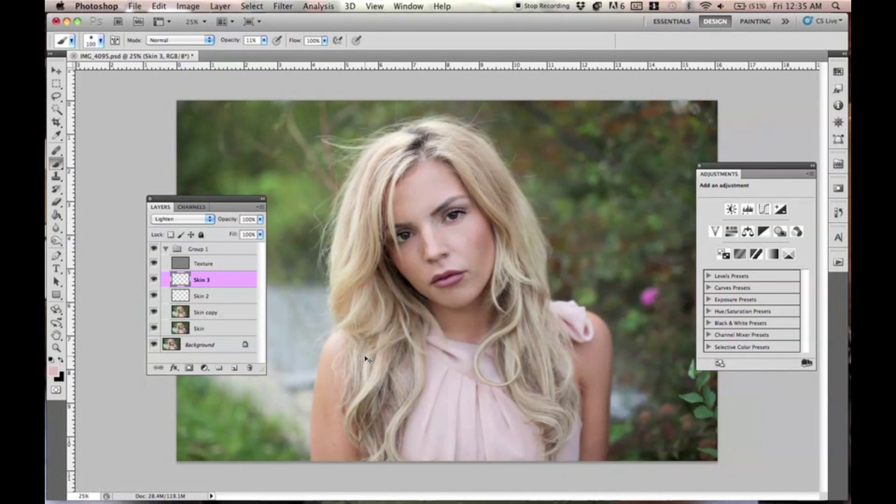
key(super+plus)
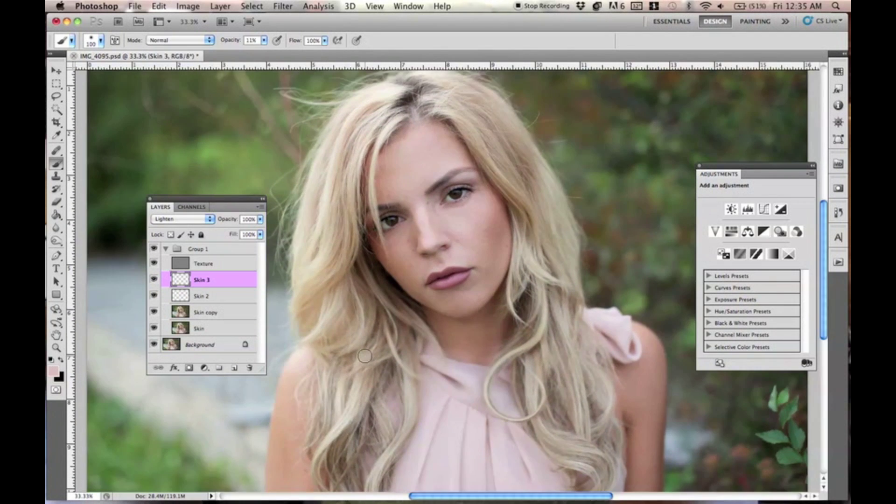
click(155, 279)
click(155, 280)
click(155, 280)
click(155, 279)
Lower the Skin 3 layer's opacity to 34% and compare the portrait with the layer hidden and shown.
drag(216, 223, 202, 222)
click(154, 281)
click(153, 283)
click(153, 281)
click(154, 280)
click(154, 280)
click(154, 280)
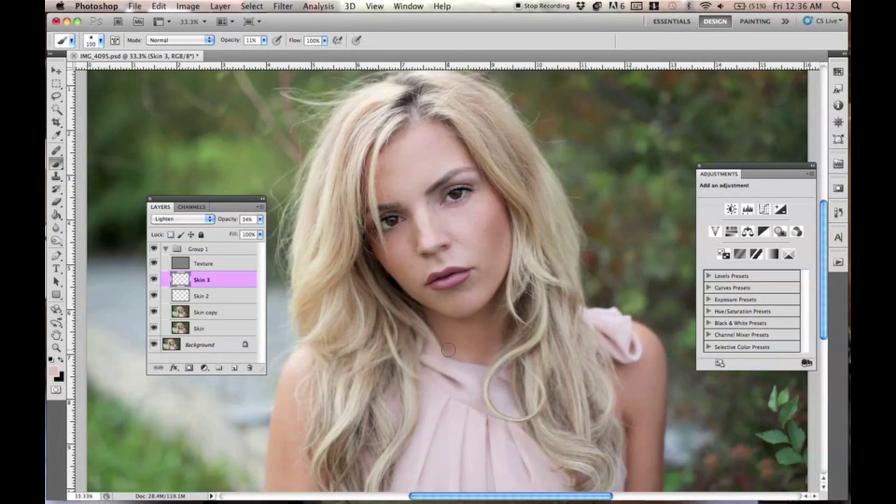
Heal uneven tones on the right-hand cheek down to the mouth corner on Skin copy with the Healing Brush at size 80.
click(207, 314)
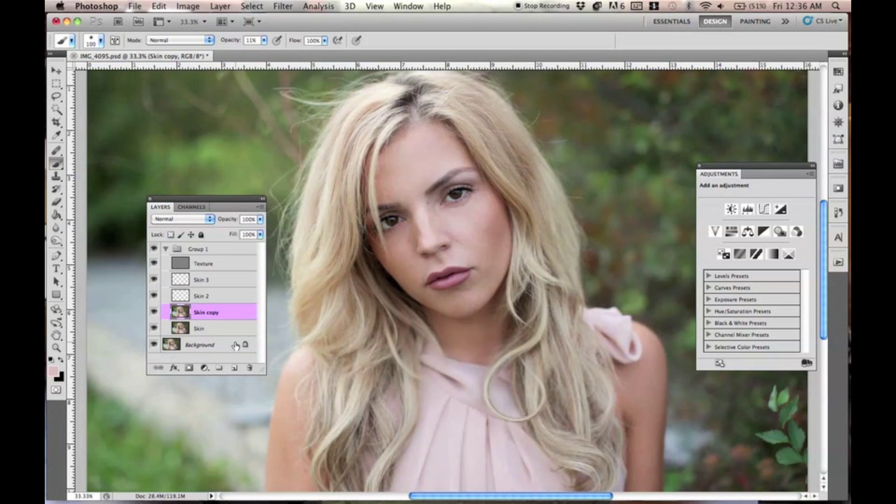
key(super+plus)
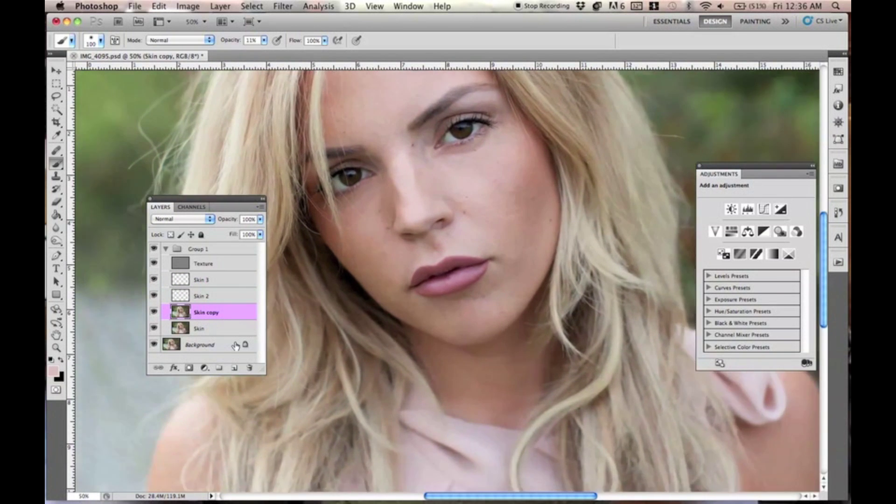
mouse_move(56, 151)
mouse_down()
mouse_move(89, 147)
mouse_move(91, 158)
mouse_up()
click(528, 200)
click(543, 183)
mouse_move(538, 158)
mouse_down()
mouse_move(542, 194)
mouse_move(548, 182)
mouse_move(537, 162)
mouse_move(530, 229)
mouse_up()
alt+click(535, 232)
click(533, 276)
mouse_move(514, 280)
mouse_down()
mouse_move(497, 295)
mouse_move(519, 264)
mouse_move(530, 264)
mouse_move(524, 248)
mouse_move(529, 270)
mouse_move(495, 299)
mouse_up()
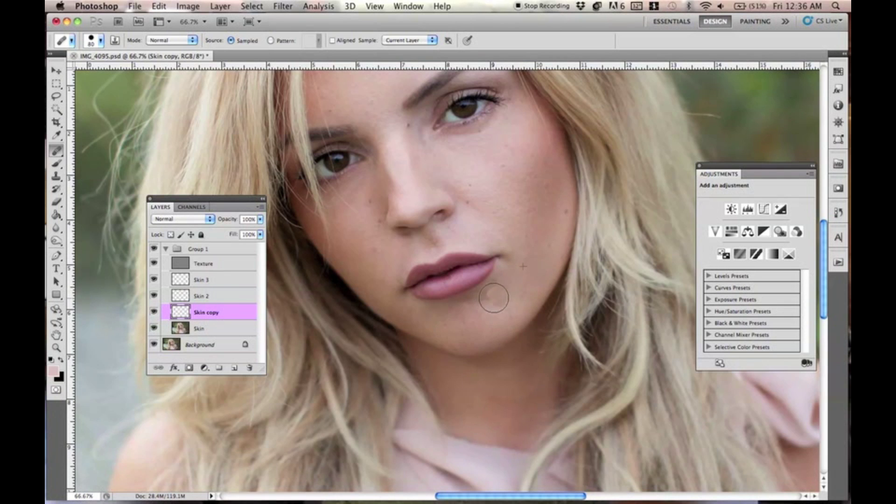
Heal the skin beside the nose and from the left-hand mouth corner to the jaw on Skin copy at brush size 60.
key([)
key(bracketleft)
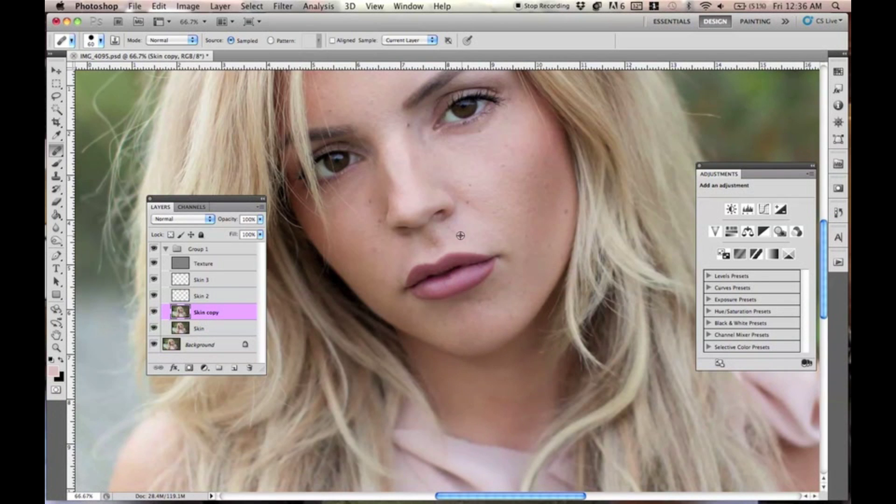
alt+click(466, 169)
mouse_move(465, 195)
mouse_down()
mouse_move(450, 176)
mouse_move(443, 187)
mouse_move(460, 260)
mouse_move(471, 195)
mouse_move(502, 193)
mouse_move(460, 218)
mouse_up()
mouse_move(393, 291)
mouse_down()
mouse_move(392, 271)
mouse_move(393, 283)
mouse_move(378, 275)
mouse_move(398, 280)
mouse_move(405, 327)
mouse_move(413, 327)
mouse_up()
mouse_move(413, 324)
mouse_down()
mouse_move(413, 307)
mouse_move(418, 361)
mouse_move(397, 340)
mouse_move(422, 369)
mouse_move(415, 356)
mouse_move(425, 360)
mouse_move(403, 346)
mouse_move(440, 345)
mouse_move(435, 351)
mouse_up()
Heal the left-hand side of the chin and the area below the lower lip on Skin copy at brush size 50.
key(space)
drag(401, 230, 344, 177)
click(407, 368)
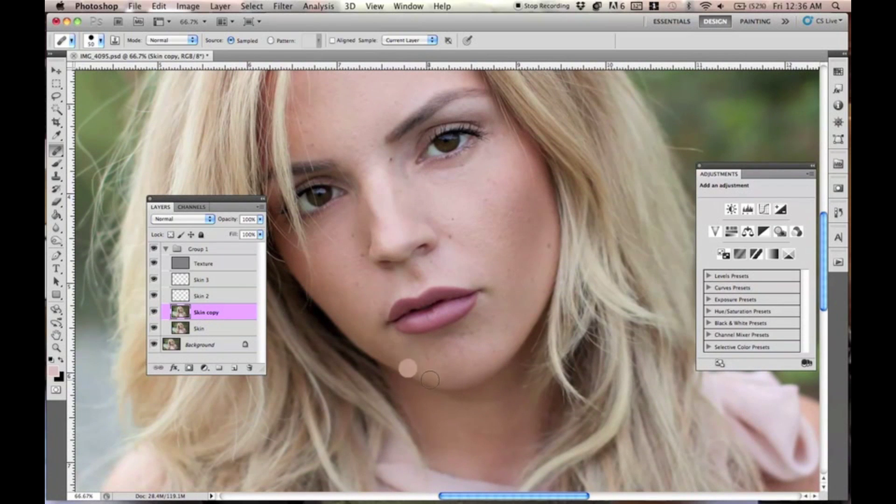
click(396, 343)
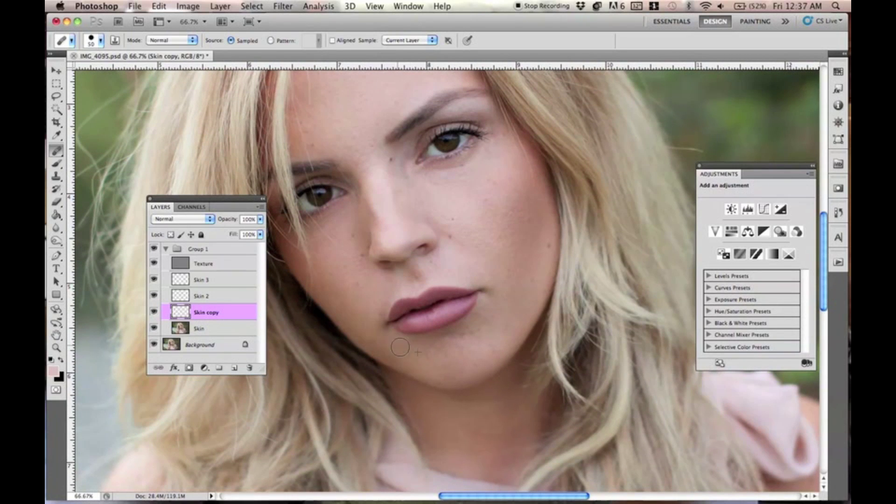
alt+click(424, 349)
mouse_move(439, 361)
mouse_down()
mouse_move(425, 353)
mouse_move(433, 353)
mouse_up()
drag(435, 354, 426, 356)
drag(436, 355, 448, 360)
alt+click(425, 344)
mouse_move(435, 357)
mouse_down()
mouse_move(456, 346)
mouse_move(443, 348)
mouse_move(472, 344)
mouse_move(452, 357)
mouse_up()
Even out the right-hand side of the chin and the lower cheek by the mouth corner with the Healing Brush on Skin copy.
alt+click(468, 344)
click(466, 362)
click(456, 341)
click(468, 356)
alt+click(468, 337)
click(479, 349)
alt+click(487, 329)
click(481, 324)
alt+click(508, 314)
click(510, 321)
click(501, 337)
Heal the blotchy tones up the right-hand cheek from beside the mouth to the cheekbone on Skin copy.
alt+click(512, 310)
click(503, 304)
click(504, 297)
click(516, 276)
click(513, 253)
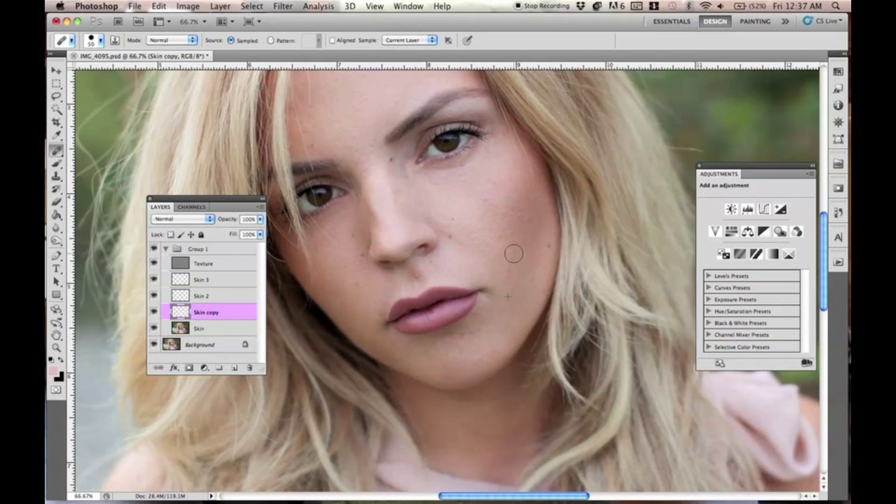
alt+click(522, 228)
click(514, 267)
alt+click(519, 233)
click(511, 249)
click(514, 208)
click(506, 216)
click(519, 189)
click(481, 264)
Heal the skin above the upper lip, under the right-hand eye and along the cheekbone on Skin copy.
click(444, 269)
key(space)
scroll(472, 256, up, 3)
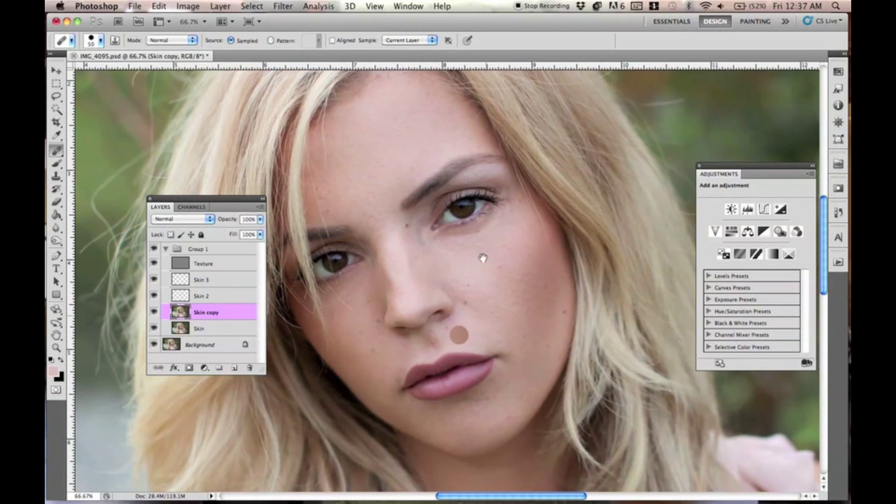
drag(463, 249, 444, 241)
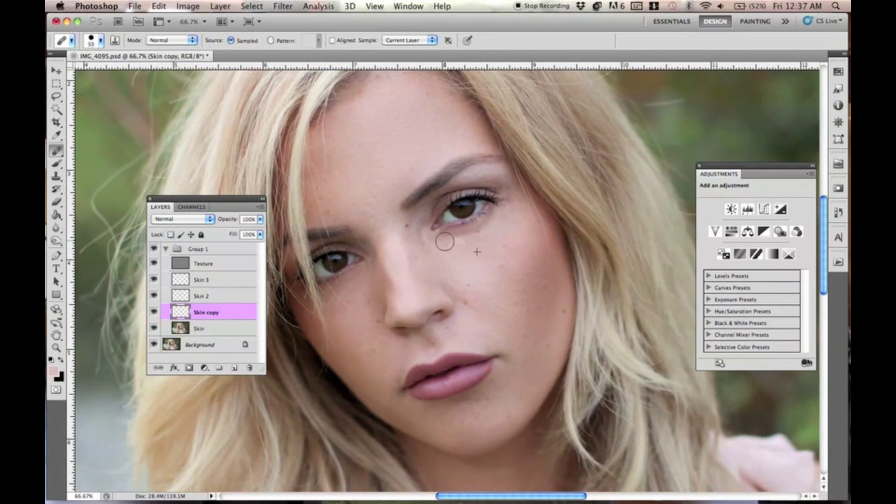
click(451, 250)
drag(470, 247, 437, 245)
alt+click(456, 263)
mouse_move(492, 249)
mouse_down()
mouse_move(461, 250)
mouse_move(509, 252)
mouse_move(530, 232)
mouse_move(530, 246)
mouse_up()
alt+click(520, 260)
alt+click(536, 277)
Heal the uneven tone on the forehead above the left-hand eyebrow on Skin copy.
scroll(501, 269, up, 3)
scroll(502, 268, left, 1)
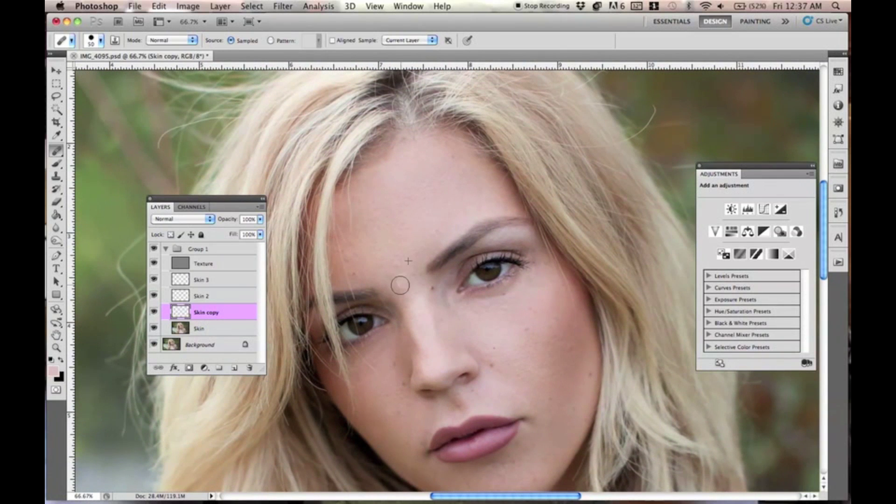
drag(454, 300, 435, 201)
alt+click(356, 146)
mouse_move(372, 170)
mouse_down()
mouse_move(362, 233)
mouse_move(380, 177)
mouse_up()
alt+click(382, 152)
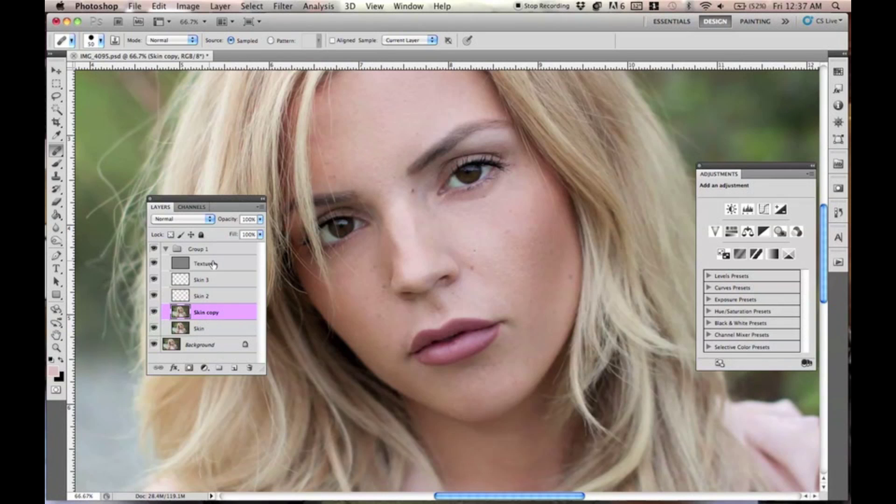
Heal the right-hand cheek and the area beside the nose on Skin copy with the Texture layer temporarily hidden.
click(154, 264)
click(531, 236)
click(531, 294)
drag(457, 239, 465, 258)
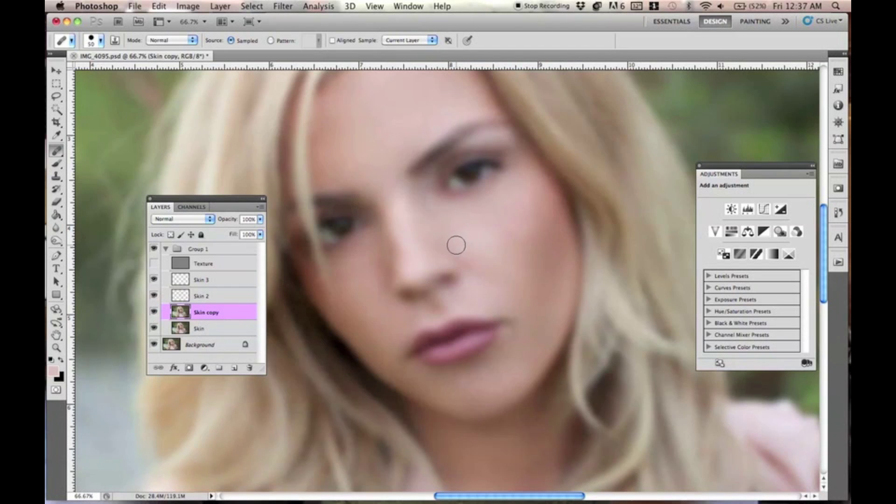
click(526, 218)
click(517, 253)
drag(531, 226, 531, 234)
alt+click(537, 237)
click(530, 217)
click(531, 199)
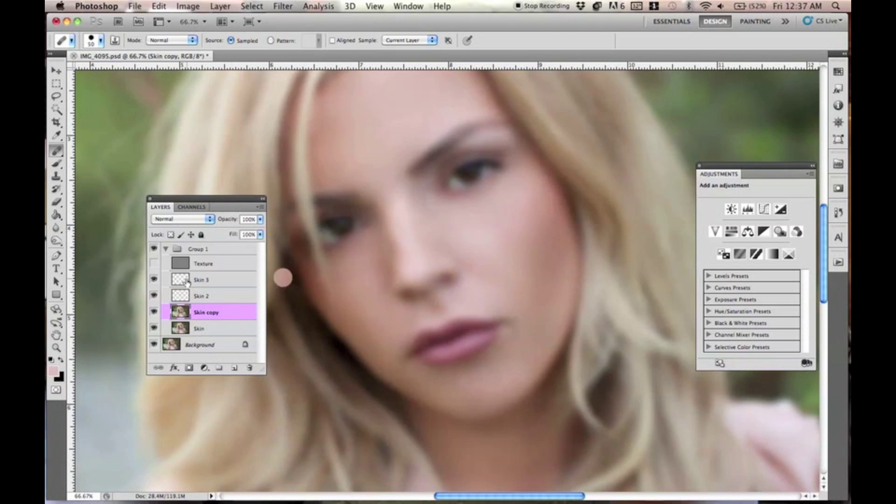
click(155, 264)
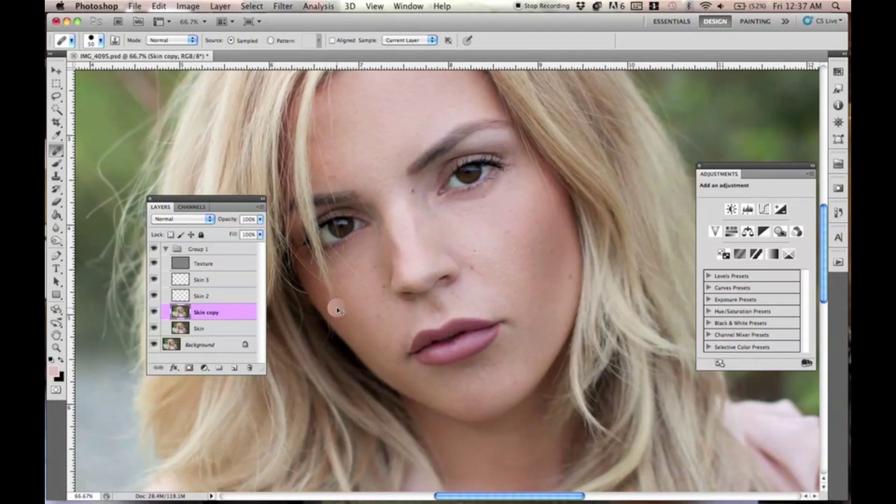
Compare the portrait before and after retouching by hiding and showing Group 1 at different magnifications.
key(super+minus)
key(super+minus)
key(super+minus)
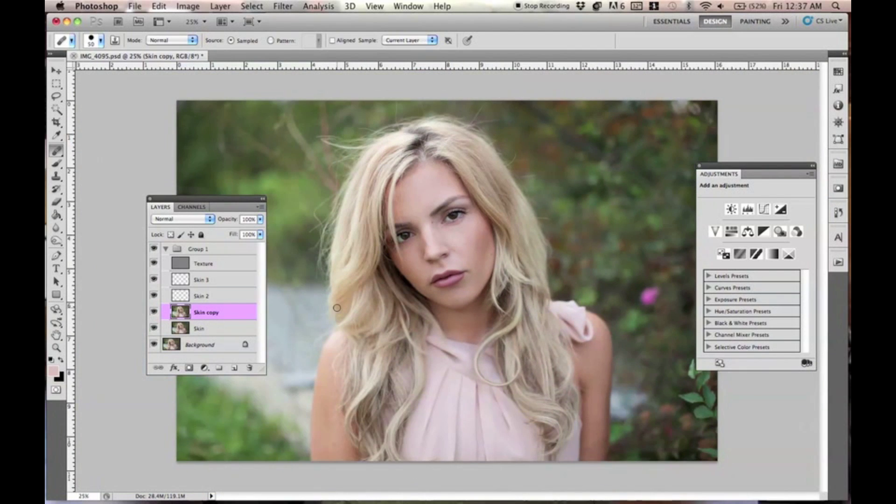
click(154, 250)
click(155, 250)
click(154, 250)
click(154, 250)
key(super+plus)
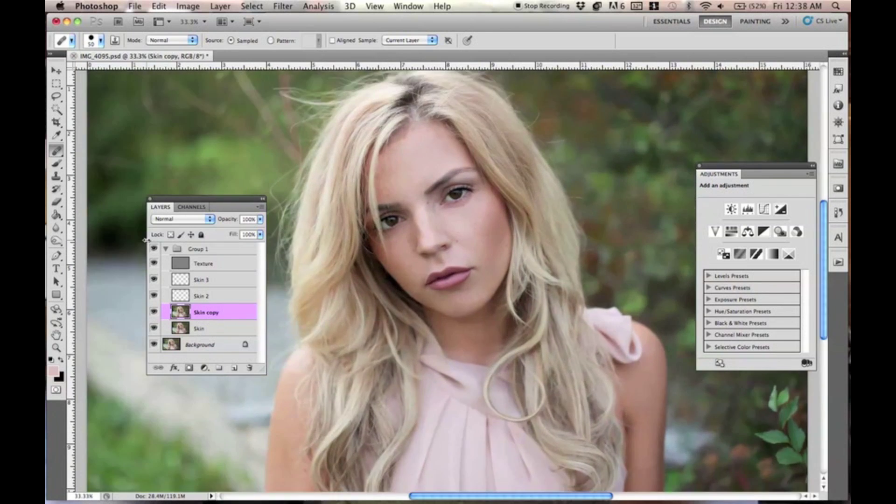
click(154, 250)
key(super+plus)
click(154, 249)
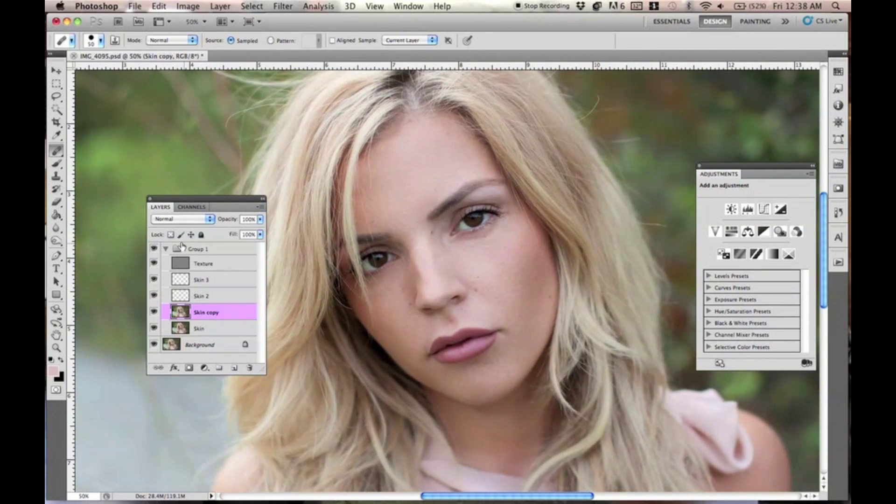
click(154, 250)
click(154, 250)
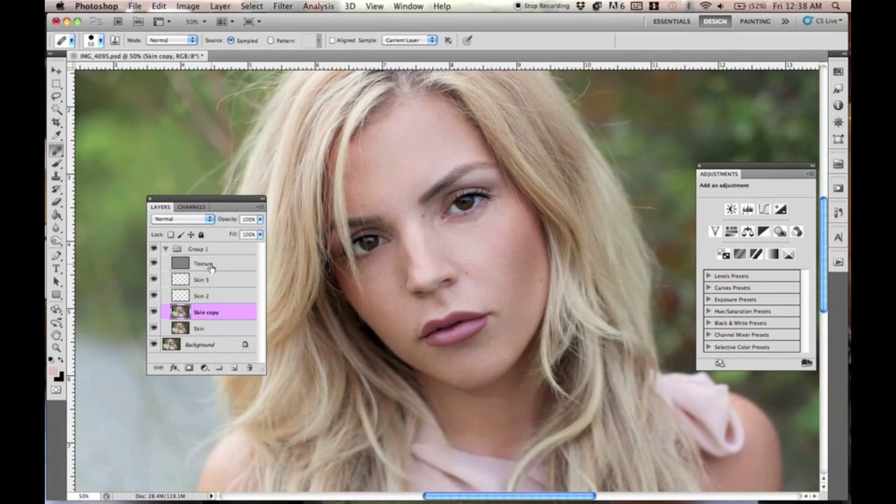
Make the Texture layer active and heal blemishes on the forehead, between the eyebrows and on the nose bridge.
click(214, 265)
key(super+plus)
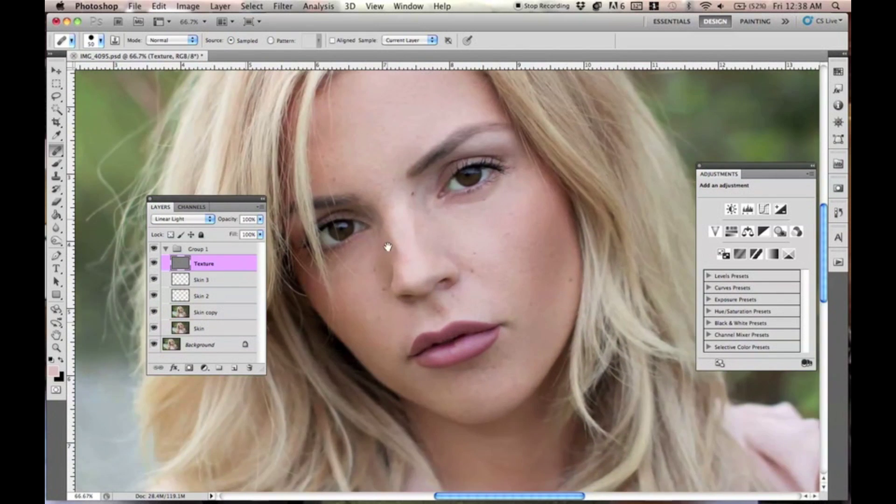
drag(388, 247, 393, 263)
alt+click(401, 132)
click(386, 147)
click(389, 141)
click(385, 147)
drag(340, 171, 347, 191)
click(392, 216)
click(408, 268)
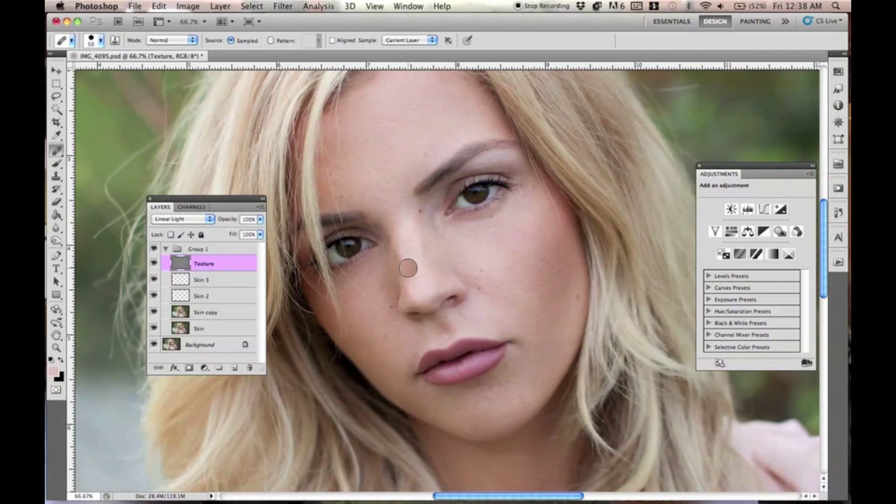
Duplicate the Texture layer, hide the duplicate and make the original Texture layer active again.
key(super+j)
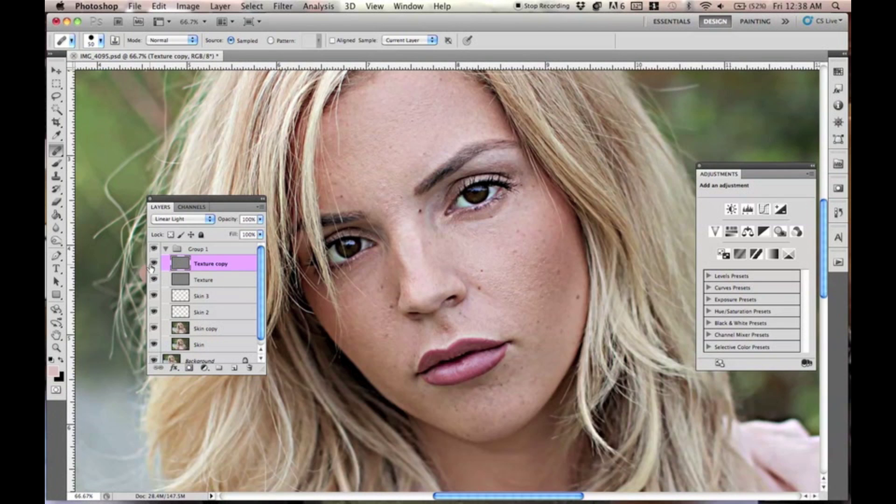
click(153, 264)
key(alt+bracketleft)
Heal the texture between the eyebrows on the Texture layer with a 30 px Healing Brush.
key(bracketleft)
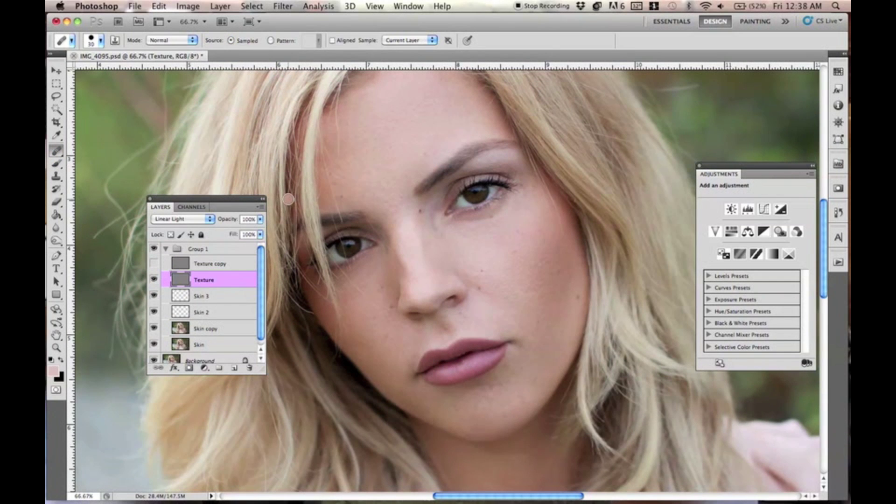
alt+click(388, 174)
alt+click(394, 186)
click(391, 210)
alt+click(397, 183)
click(390, 210)
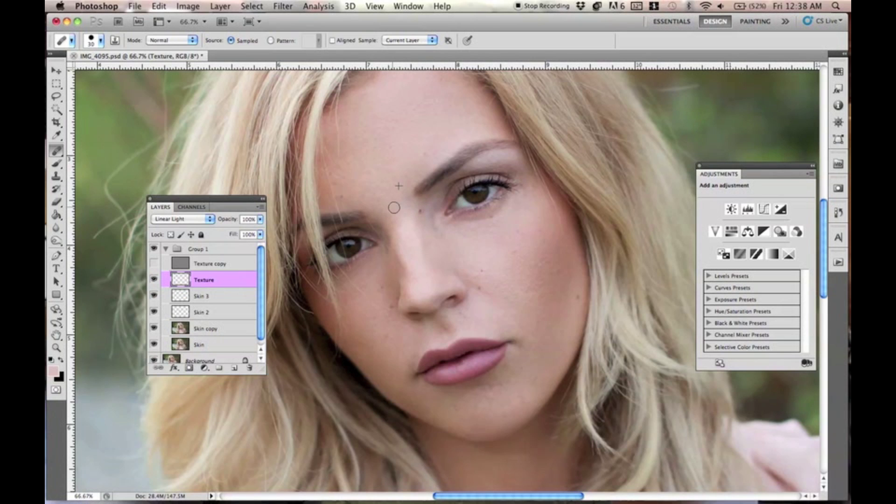
alt+click(401, 176)
click(387, 215)
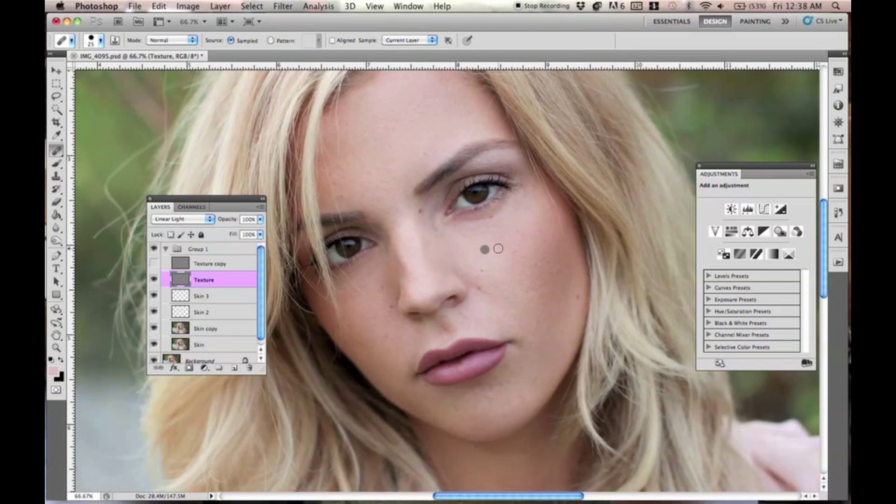
Heal the skin below the right-hand eye on Texture with a 25 px Healing Brush.
alt+click(476, 245)
mouse_move(473, 236)
mouse_down()
mouse_move(450, 234)
mouse_move(467, 232)
mouse_move(462, 223)
mouse_move(483, 231)
mouse_up()
alt+click(487, 245)
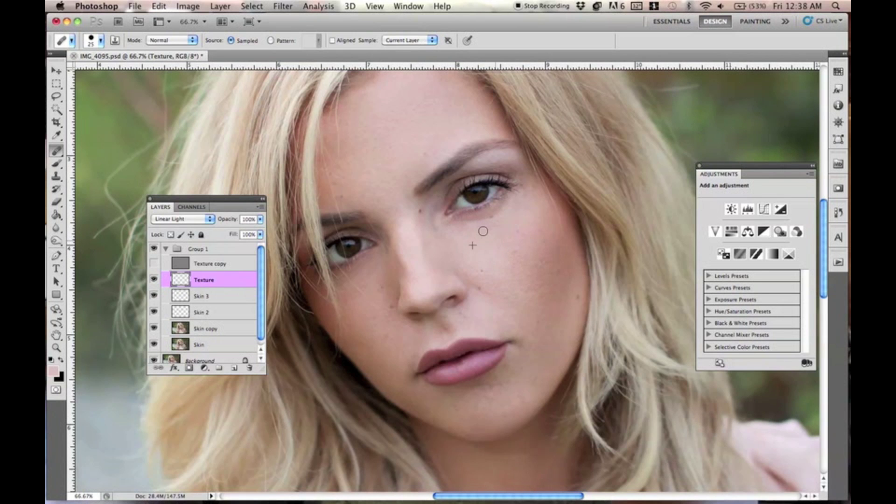
Heal the blemishes on the left-hand cheek and beside the left-hand corner of the mouth on Texture.
key(super+plus)
drag(437, 262, 480, 200)
alt+click(362, 262)
mouse_move(377, 271)
mouse_down()
mouse_move(392, 302)
mouse_move(386, 284)
mouse_move(393, 294)
mouse_move(404, 282)
mouse_move(412, 325)
mouse_up()
alt+click(413, 281)
alt+click(418, 281)
click(411, 344)
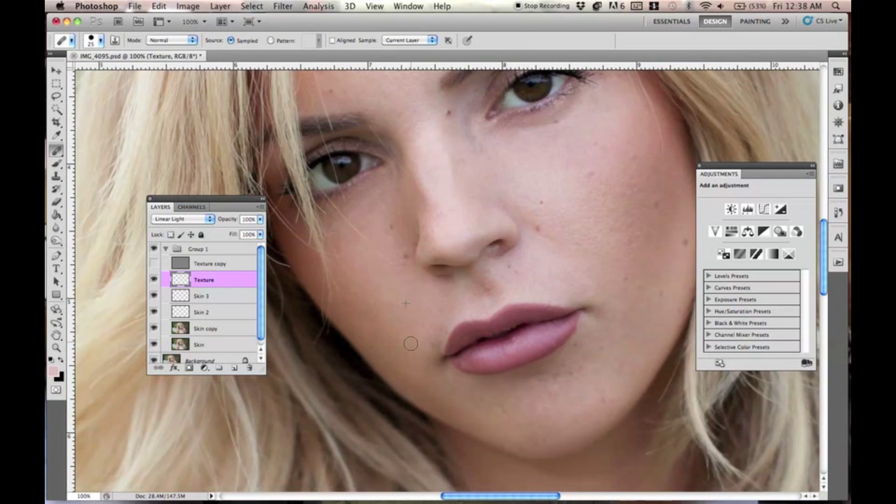
click(426, 338)
Heal the marks above the upper lip and beside the right-hand nostril on Texture.
click(439, 303)
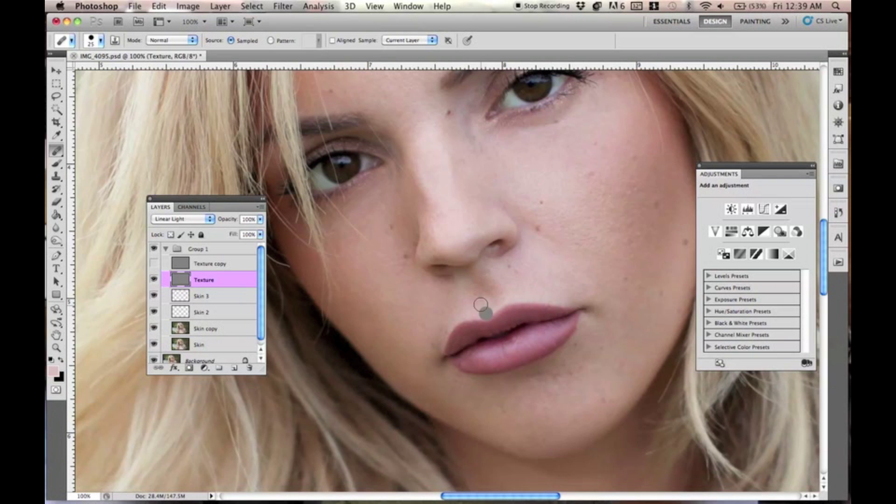
click(506, 288)
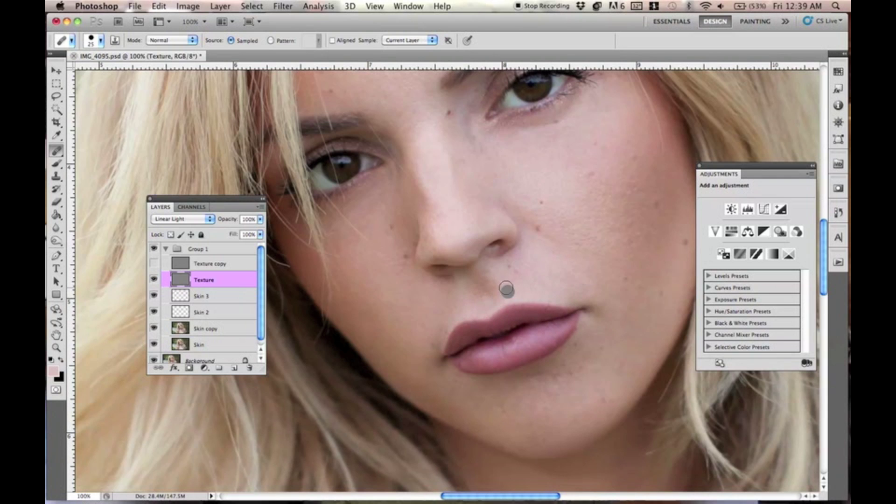
click(546, 270)
alt+click(526, 266)
drag(527, 250, 520, 259)
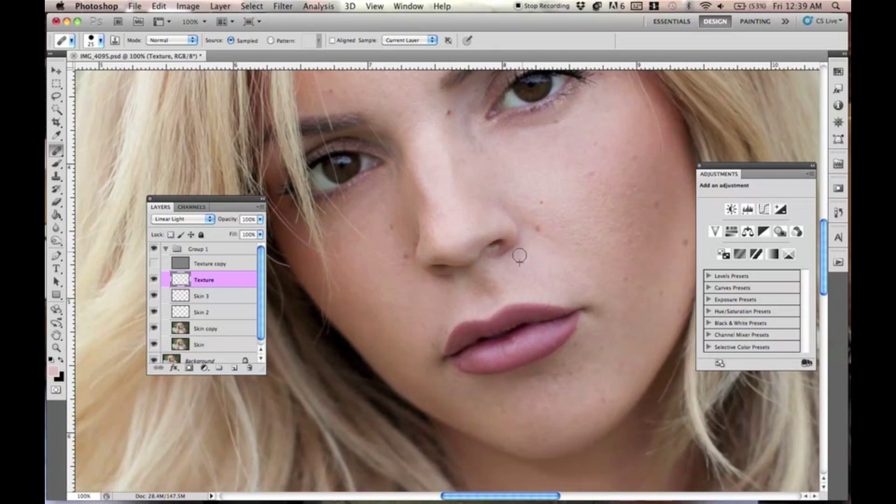
Heal the texture between the nose and the right-hand corner of the mouth on Texture.
drag(558, 282, 472, 246)
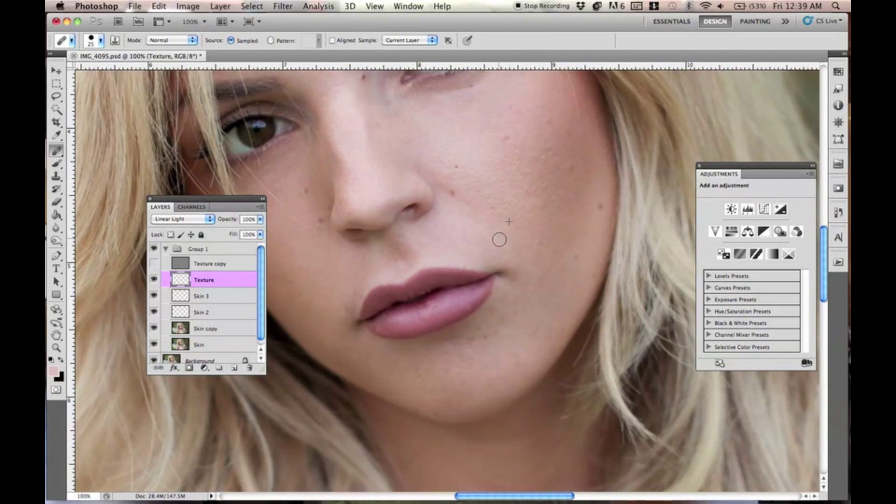
alt+click(498, 215)
click(475, 220)
alt+click(463, 226)
click(496, 238)
alt+click(459, 223)
click(483, 228)
click(508, 246)
Heal the spots around the lips, mainly below the lower lip, on Texture with a 20 px Healing Brush.
key(bracketleft)
click(361, 264)
alt+click(420, 356)
click(418, 371)
click(401, 372)
click(391, 364)
click(391, 371)
click(396, 377)
click(386, 353)
click(363, 340)
click(371, 345)
click(410, 369)
click(428, 381)
click(508, 332)
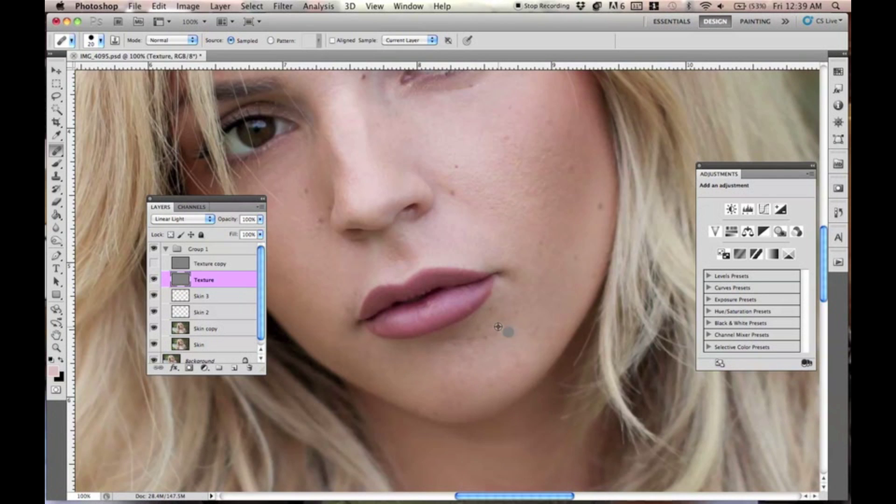
drag(486, 336, 456, 347)
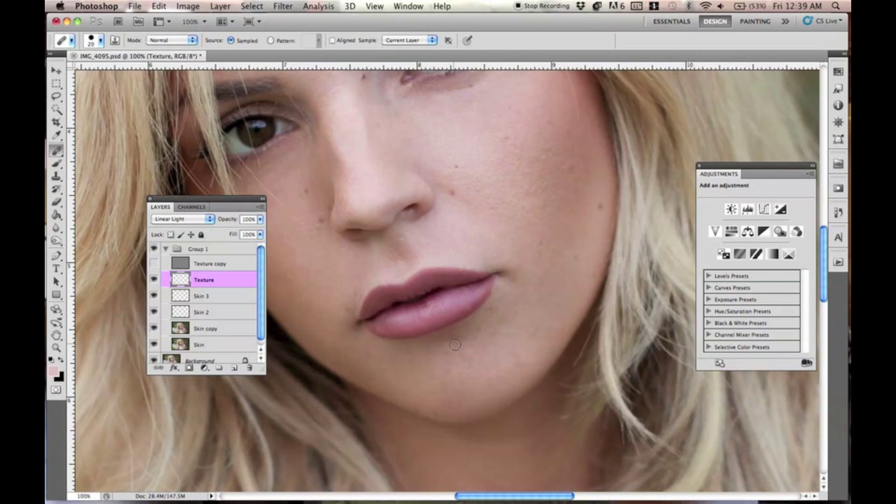
Heal the spots on the lower right-hand cheek beside the mouth on Texture.
click(509, 299)
alt+click(531, 271)
click(518, 295)
click(529, 283)
click(550, 271)
alt+click(547, 264)
click(563, 251)
mouse_move(563, 251)
mouse_down()
mouse_move(581, 238)
mouse_move(562, 262)
mouse_up()
alt+click(562, 242)
click(550, 270)
click(574, 256)
alt+click(568, 266)
click(554, 294)
Heal the marks below the right-hand corner of the mouth and on the upper chin on Texture.
mouse_move(553, 294)
mouse_down()
mouse_move(516, 310)
mouse_move(530, 306)
mouse_move(531, 333)
mouse_move(538, 326)
mouse_move(546, 337)
mouse_move(518, 363)
mouse_move(534, 346)
mouse_move(509, 356)
mouse_move(514, 368)
mouse_move(488, 388)
mouse_move(506, 383)
mouse_move(454, 405)
mouse_move(435, 402)
mouse_move(435, 409)
mouse_up()
mouse_move(449, 366)
mouse_down()
mouse_move(445, 353)
mouse_move(462, 362)
mouse_up()
click(480, 335)
alt+click(520, 302)
click(499, 310)
click(508, 302)
click(490, 323)
click(490, 320)
mouse_move(502, 294)
mouse_down()
mouse_move(507, 304)
mouse_move(484, 335)
mouse_up()
Heal the bumps across the middle and right-hand side of the chin on Texture.
mouse_move(500, 362)
mouse_down()
mouse_move(457, 385)
mouse_move(489, 377)
mouse_move(514, 388)
mouse_up()
alt+click(522, 362)
alt+click(480, 384)
drag(448, 392, 445, 389)
click(453, 395)
click(465, 384)
click(486, 389)
click(455, 396)
alt+click(481, 381)
click(456, 387)
Check the whole portrait and heal the remaining marks near the bottom of the chin on Texture.
key(super+minus)
key(super+minus)
key(super+minus)
key(super+minus)
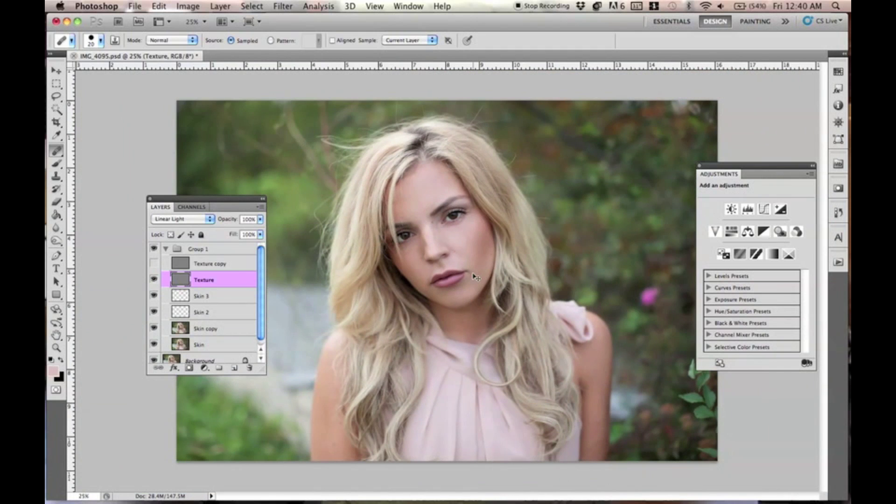
key(super+equal)
key(super+equal)
key(super+equal)
key(super+equal)
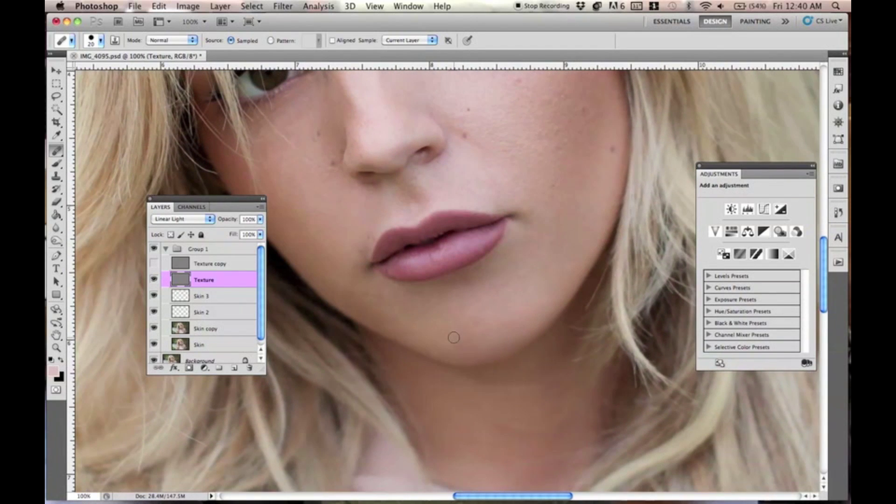
alt+click(499, 333)
mouse_move(473, 338)
mouse_down()
mouse_move(468, 329)
mouse_move(500, 333)
mouse_move(475, 342)
mouse_up()
click(469, 336)
click(471, 336)
Heal the rough texture in the middle and outer part of the right-hand cheek on Texture.
drag(477, 274, 420, 398)
mouse_move(458, 242)
mouse_down()
mouse_move(453, 278)
mouse_move(502, 273)
mouse_move(505, 288)
mouse_up()
alt+click(481, 280)
click(513, 290)
drag(476, 248, 480, 279)
alt+click(479, 272)
click(503, 266)
click(508, 228)
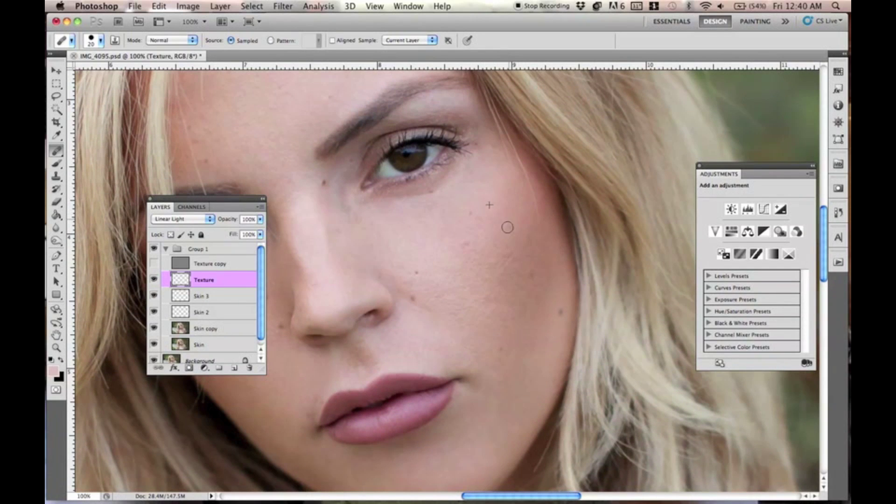
Heal the spots along the right-hand cheekbone on Texture.
click(506, 200)
alt+click(492, 204)
drag(467, 218, 475, 220)
click(466, 245)
alt+click(501, 193)
click(511, 256)
click(526, 248)
click(537, 254)
Heal the fine marks directly under the right-hand eye and its outer corner on Texture.
drag(462, 268, 440, 362)
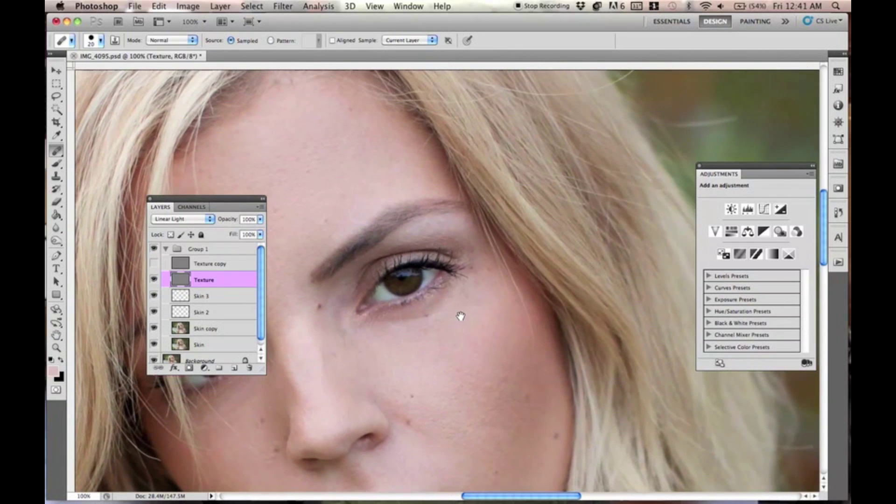
click(474, 303)
drag(464, 298, 476, 284)
click(474, 307)
click(474, 323)
mouse_move(445, 360)
mouse_down()
mouse_move(526, 264)
mouse_move(490, 238)
mouse_up()
alt+click(503, 260)
click(494, 233)
click(510, 232)
click(507, 241)
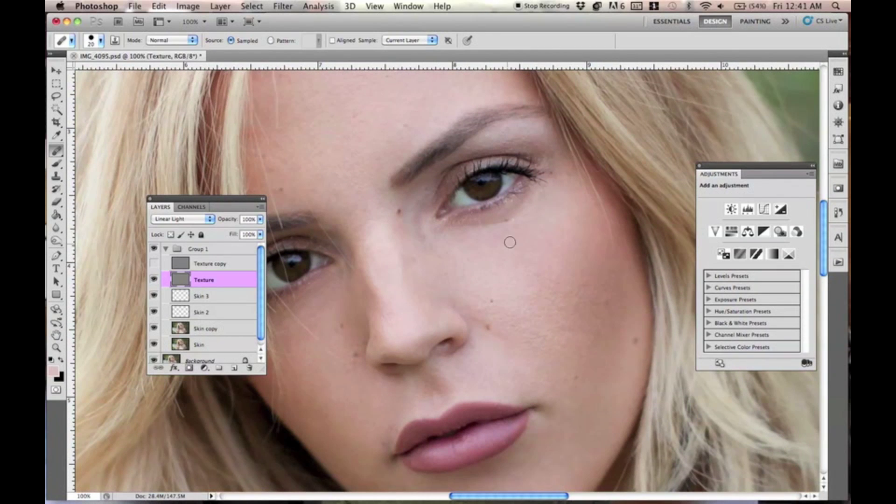
Heal the texture along the nose and on the adjoining right-hand cheek on Texture.
click(547, 282)
click(452, 325)
drag(422, 326, 485, 268)
click(476, 210)
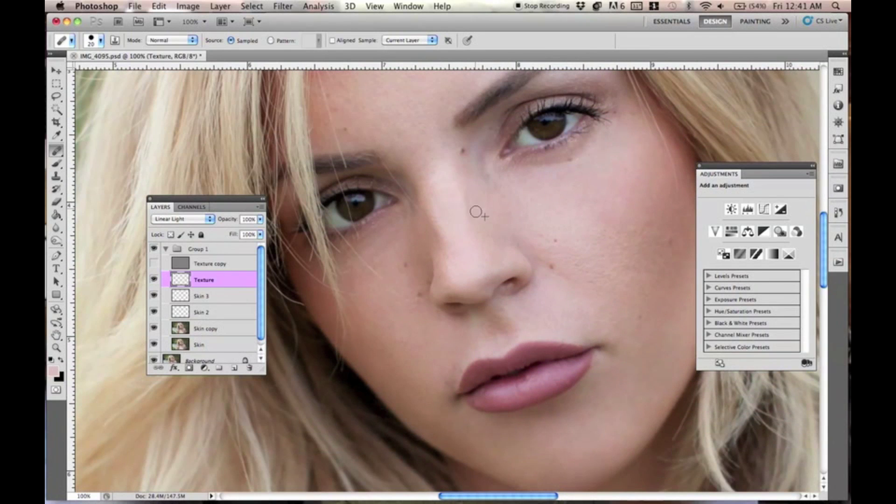
alt+click(477, 197)
click(475, 180)
click(486, 190)
click(514, 180)
drag(534, 210, 532, 239)
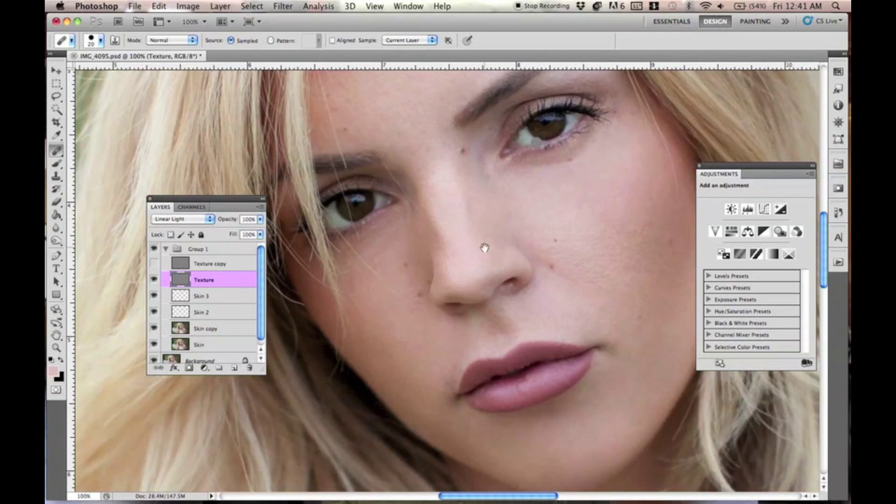
Heal the skin under the left-hand eye and on the cheek beside the nose on Texture.
scroll(467, 243, down, 2)
scroll(467, 243, left, 2)
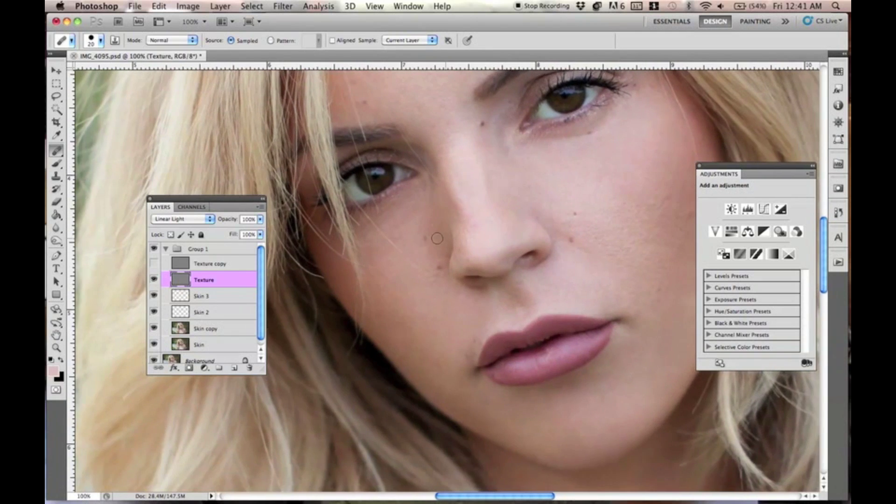
click(387, 243)
click(403, 217)
alt+click(422, 199)
click(410, 217)
alt+click(413, 213)
mouse_move(398, 228)
mouse_down()
mouse_move(408, 212)
mouse_move(404, 246)
mouse_move(410, 232)
mouse_move(391, 222)
mouse_move(412, 232)
mouse_up()
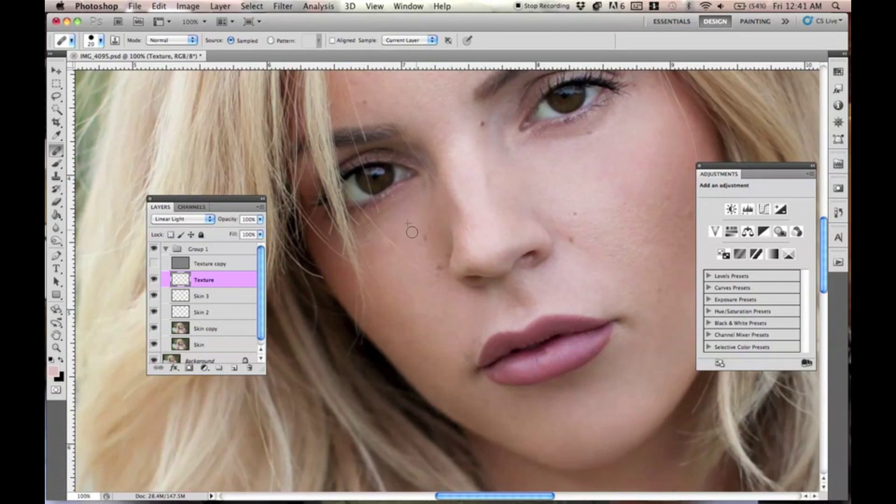
alt+click(414, 232)
drag(442, 282, 438, 292)
mouse_move(395, 269)
mouse_down()
mouse_move(397, 258)
mouse_move(431, 278)
mouse_up()
Heal the skin beside the left-hand corner of the mouth and above the upper lip on Texture.
drag(489, 312, 485, 304)
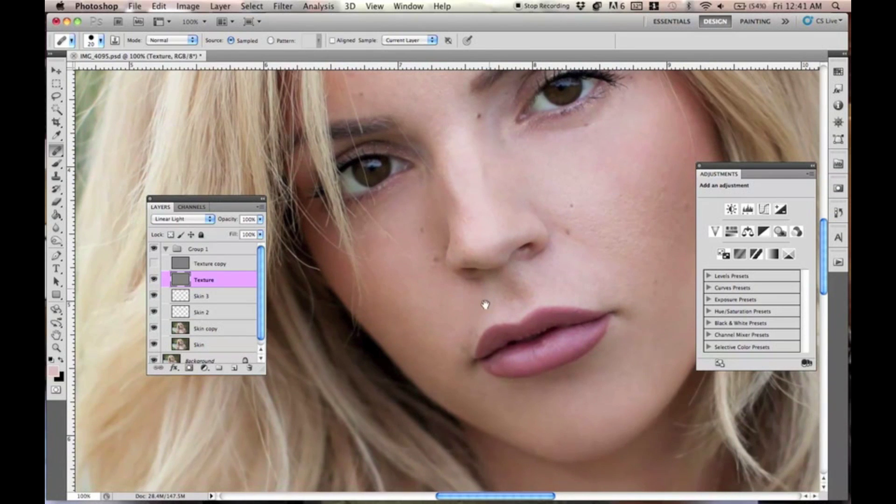
mouse_move(464, 347)
mouse_down()
mouse_move(458, 364)
mouse_move(462, 357)
mouse_up()
drag(474, 317, 472, 330)
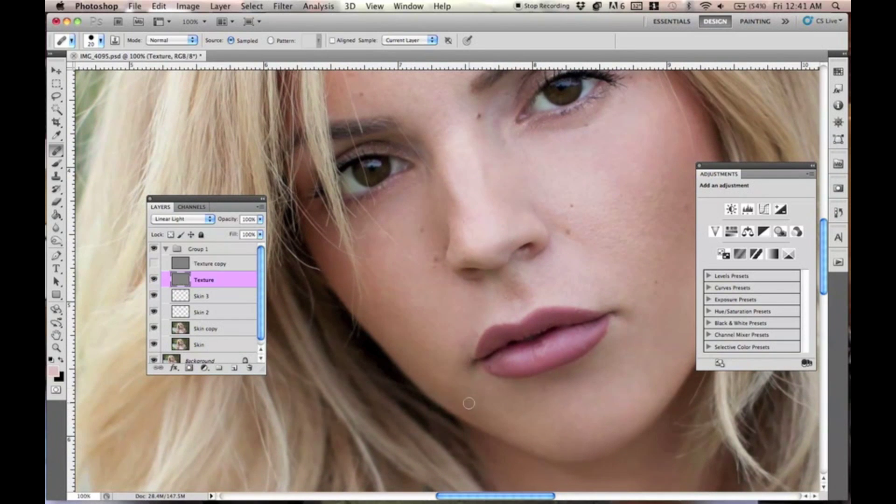
drag(456, 248, 441, 336)
alt+click(460, 397)
click(490, 374)
Heal the uneven texture across the centre of the forehead on Texture, enlarging the healing brush to 25.
mouse_move(414, 214)
mouse_down()
mouse_move(431, 315)
mouse_move(440, 302)
mouse_move(447, 331)
mouse_move(445, 309)
mouse_up()
alt+click(439, 284)
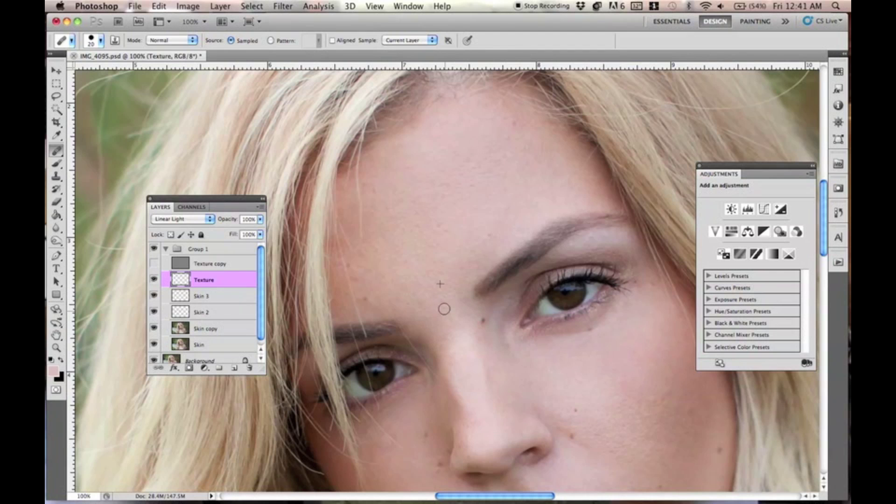
alt+click(428, 247)
mouse_move(444, 223)
mouse_down()
mouse_move(469, 210)
mouse_move(468, 187)
mouse_move(496, 172)
mouse_up()
alt+click(461, 199)
alt+click(471, 192)
key(])
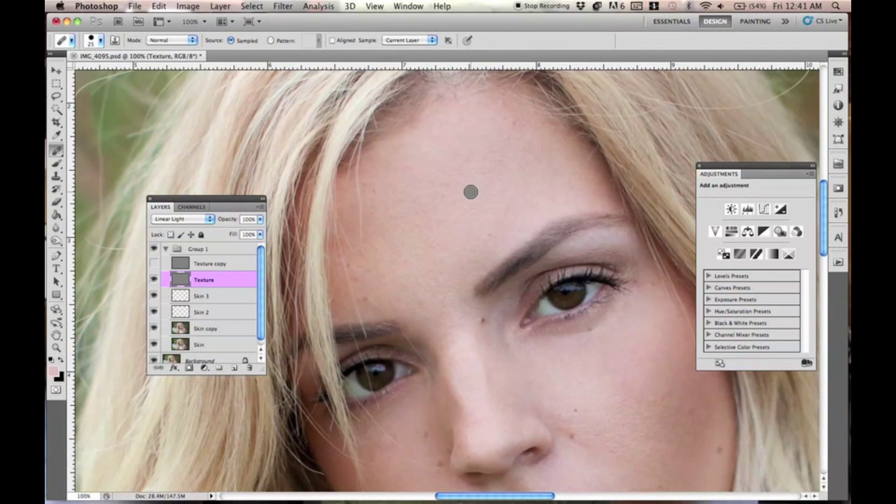
Heal the marks on the left-hand side of the forehead on Texture using a clean skin sample.
alt+click(446, 254)
drag(413, 247, 404, 236)
drag(412, 211, 414, 208)
click(406, 171)
drag(372, 189, 387, 191)
Heal the forehead marks just above the right-hand eyebrow on Texture.
alt+click(462, 242)
drag(487, 228, 471, 264)
click(502, 219)
drag(512, 208, 515, 225)
Heal the skin between the eyebrows and down to the bridge of the nose on Texture.
alt+click(470, 270)
drag(461, 269, 459, 242)
click(457, 252)
click(458, 286)
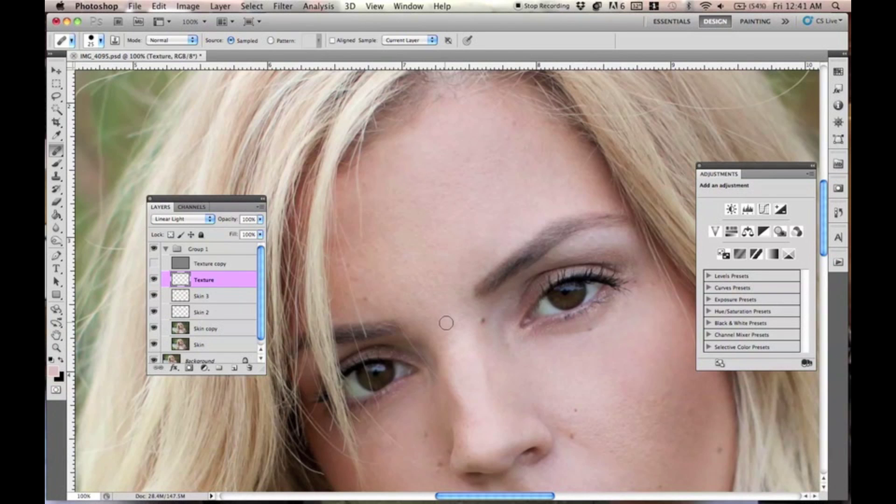
click(443, 346)
click(460, 344)
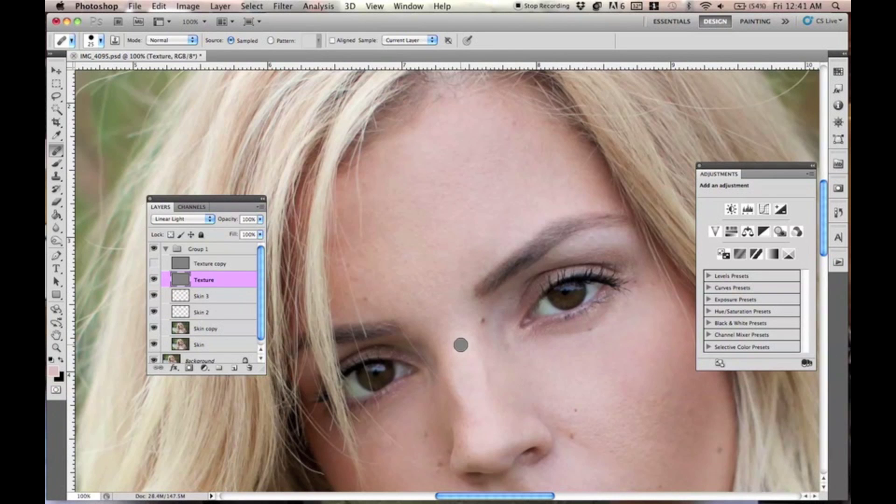
Add a new empty layer directly above Skin 3, keeping its default name.
key(super+minus)
key(super+minus)
key(super+minus)
key(super+minus)
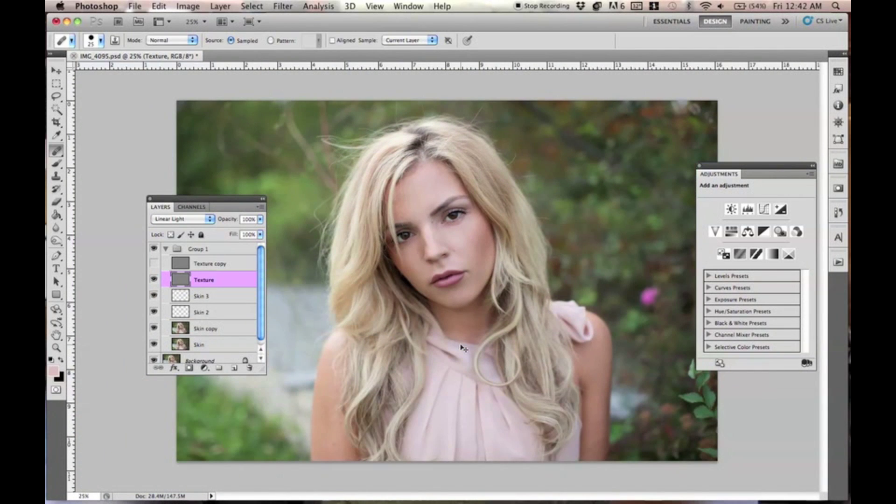
key(super+plus)
key(super+minus)
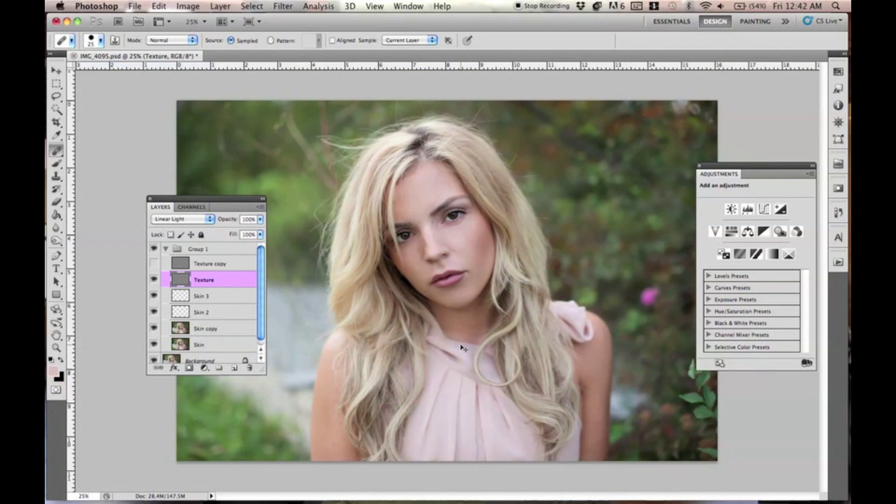
click(220, 297)
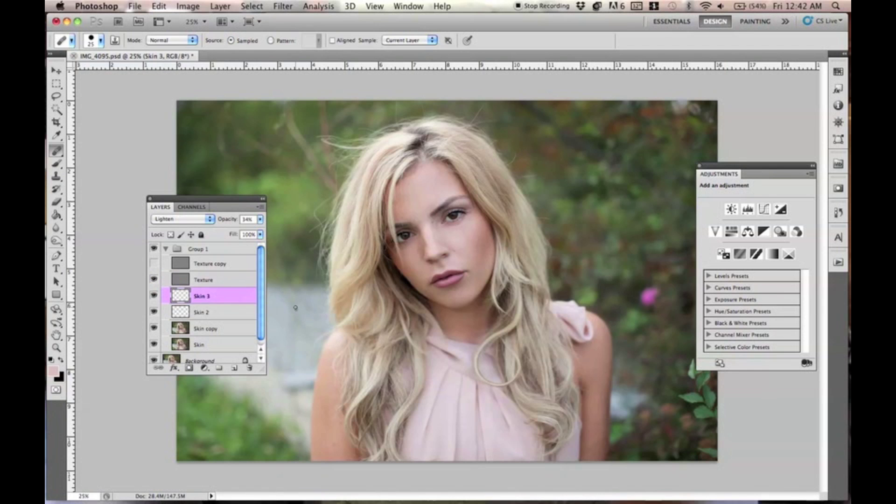
click(235, 369)
key(super+plus)
key(super+plus)
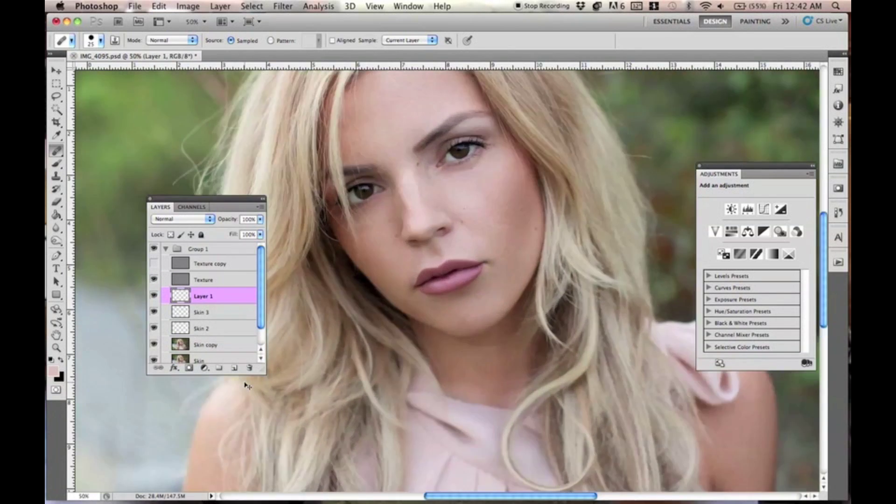
key(super+plus)
double_click(208, 297)
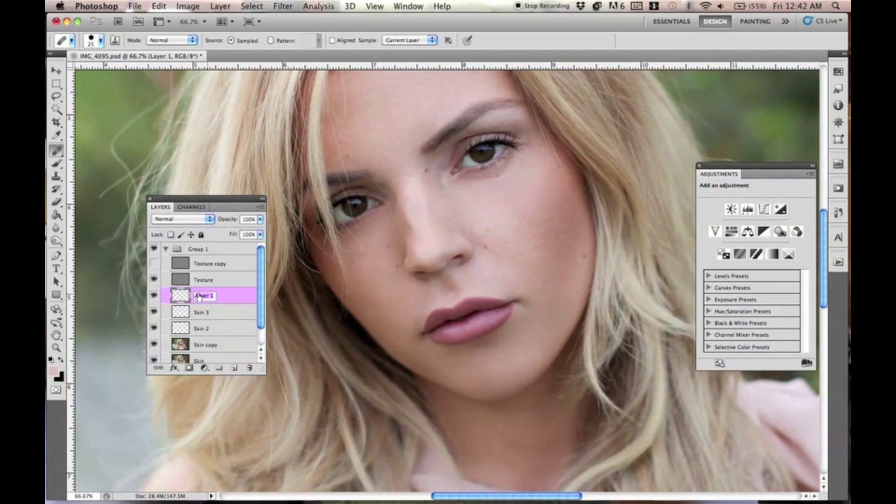
click(413, 220)
Ready the Brush tool with white as the foreground colour and set the new layer's blend mode to Overlay.
key(b)
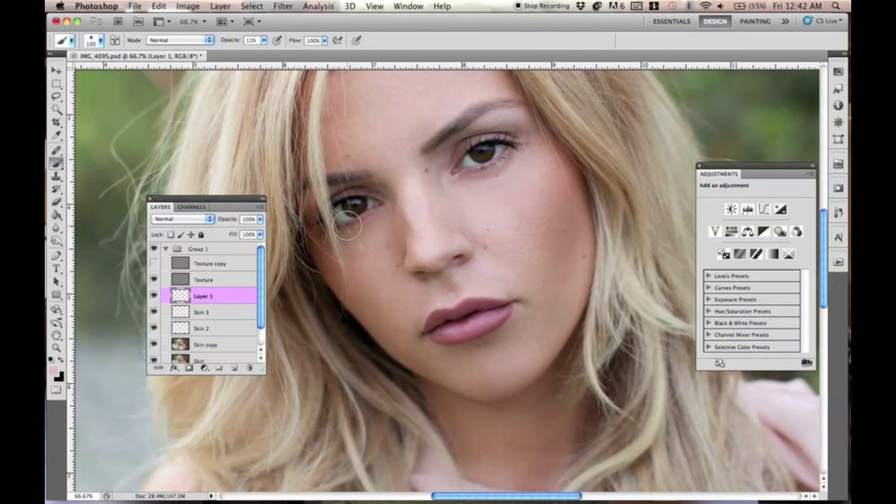
key(d)
key(x)
click(207, 219)
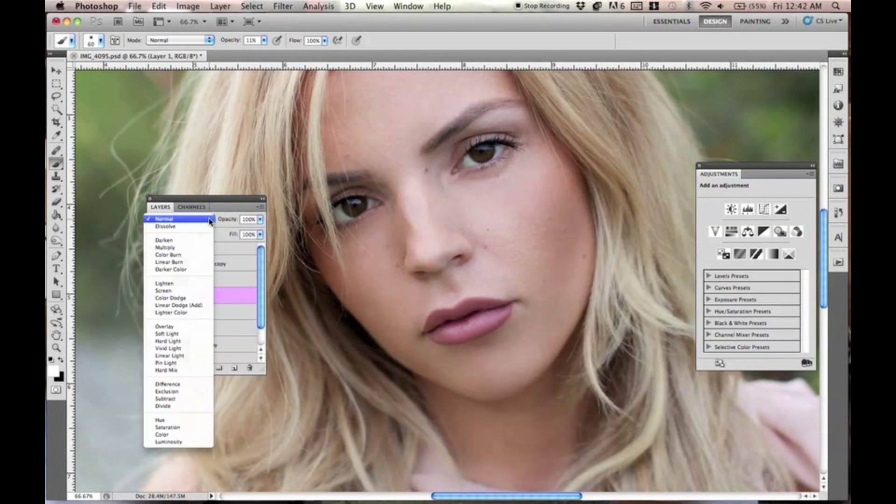
click(174, 326)
Brighten the irises with white at 33% brush opacity and darken their outer edges with a size 20 black brush.
key(bracketleft)
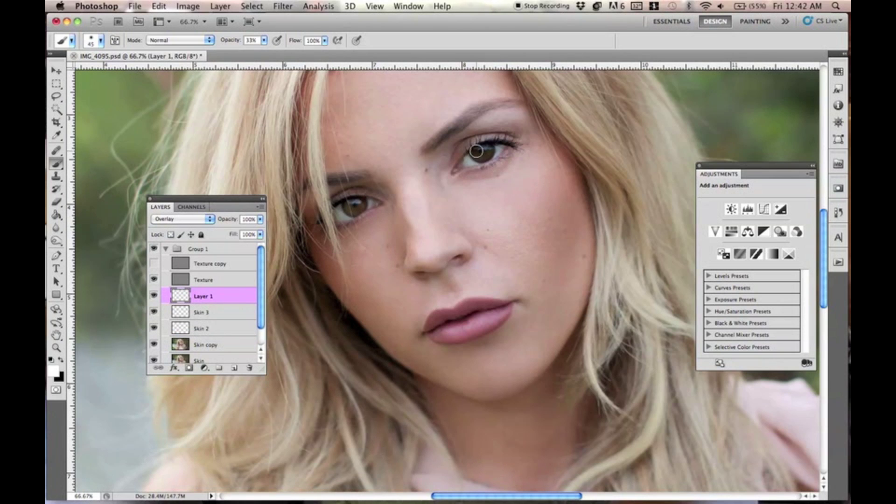
key(bracketleft)
key(x)
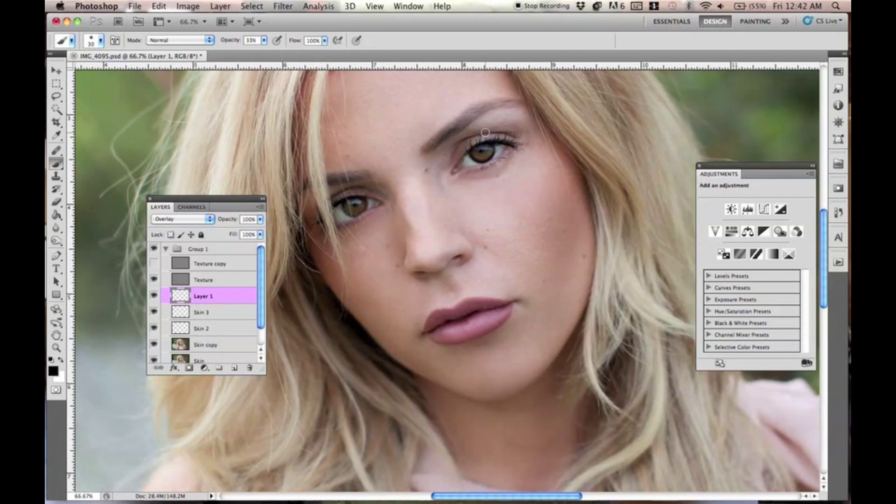
key(bracketleft)
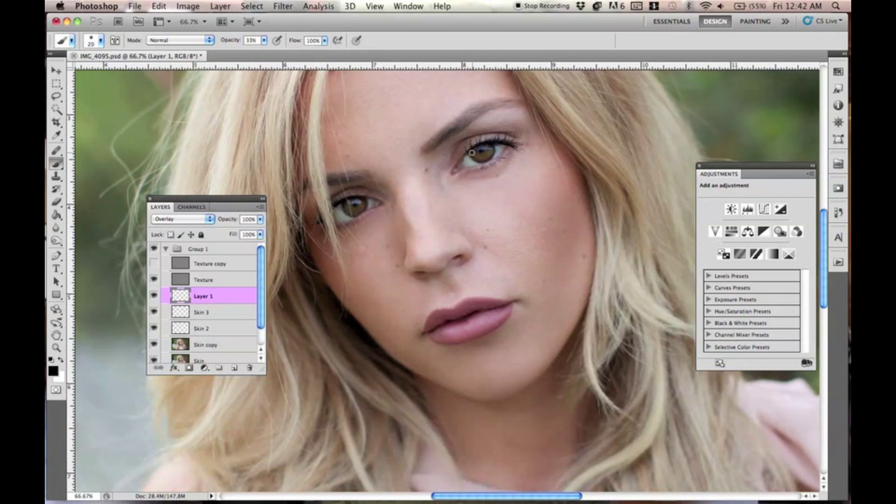
drag(496, 148, 484, 160)
Lower the opacity of the Overlay eye layer to 28%.
key(super+minus)
key(super+minus)
key(super+minus)
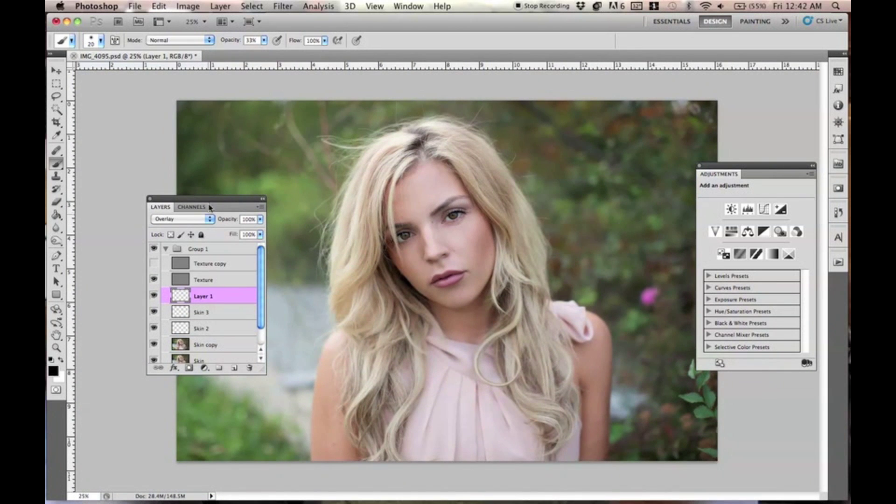
drag(234, 220, 210, 221)
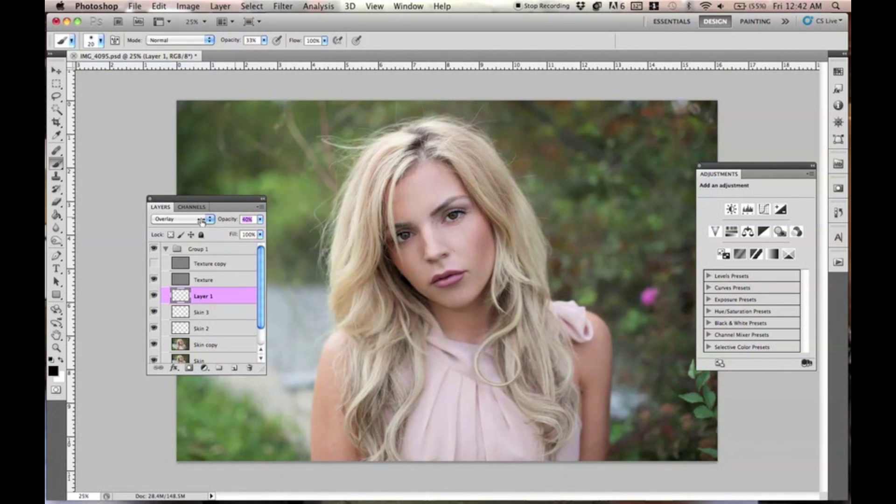
Compare the portrait with and without the eye layer, and with and without all of Group 1.
click(154, 296)
click(153, 296)
click(154, 250)
click(154, 250)
click(154, 249)
click(154, 249)
Switch to the Move tool and collapse Group 1 in the layer stack.
key(super+equal)
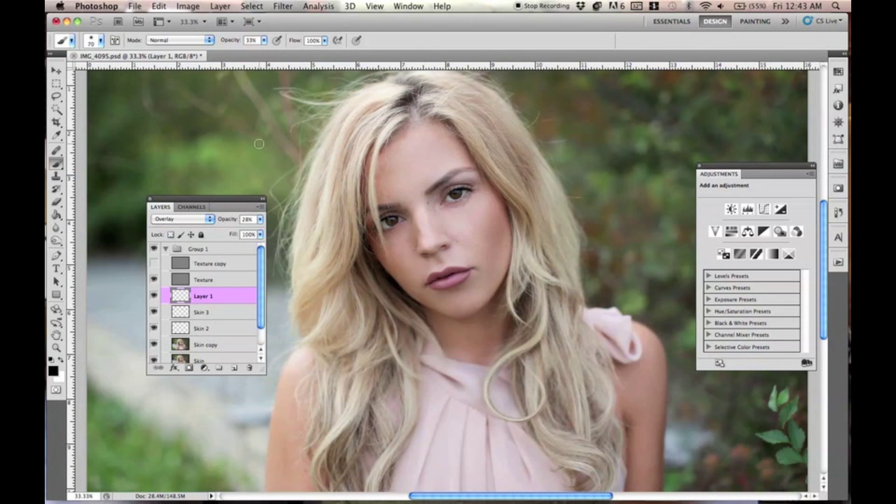
click(57, 71)
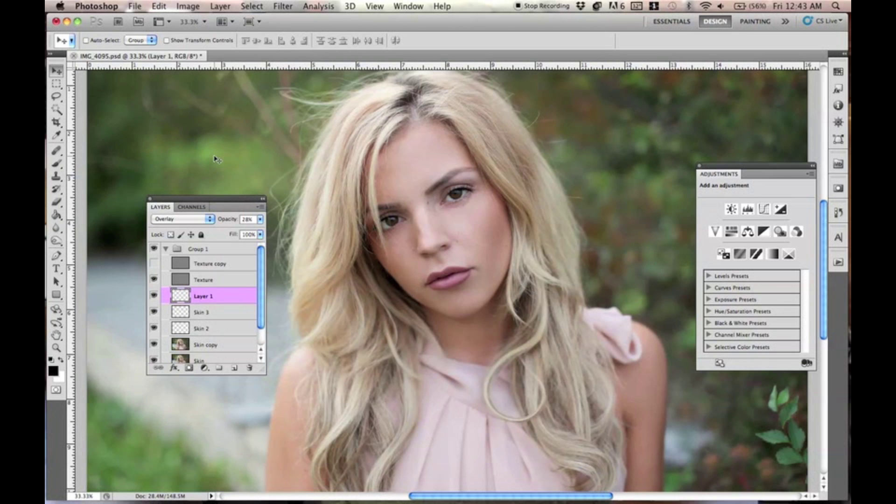
key(super+plus)
drag(416, 184, 447, 251)
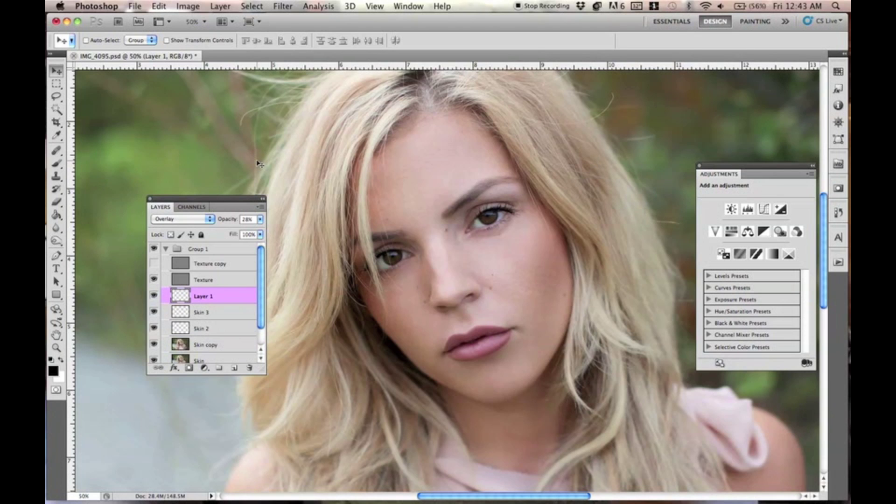
click(166, 249)
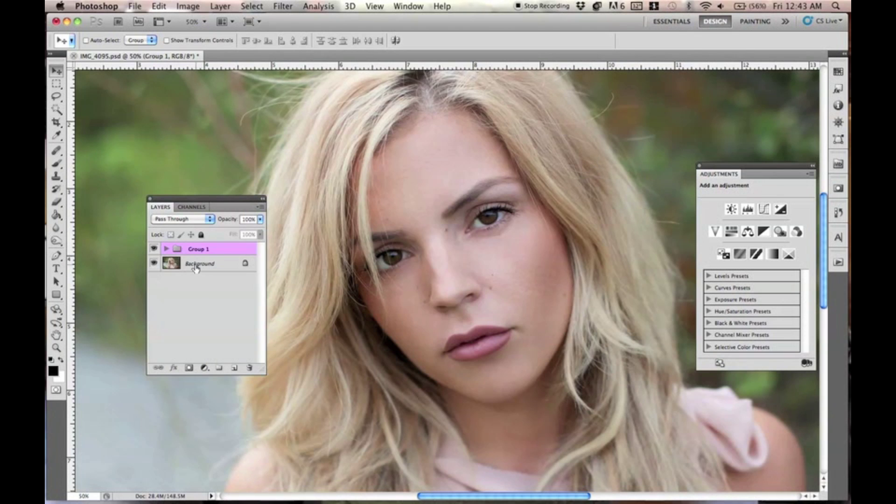